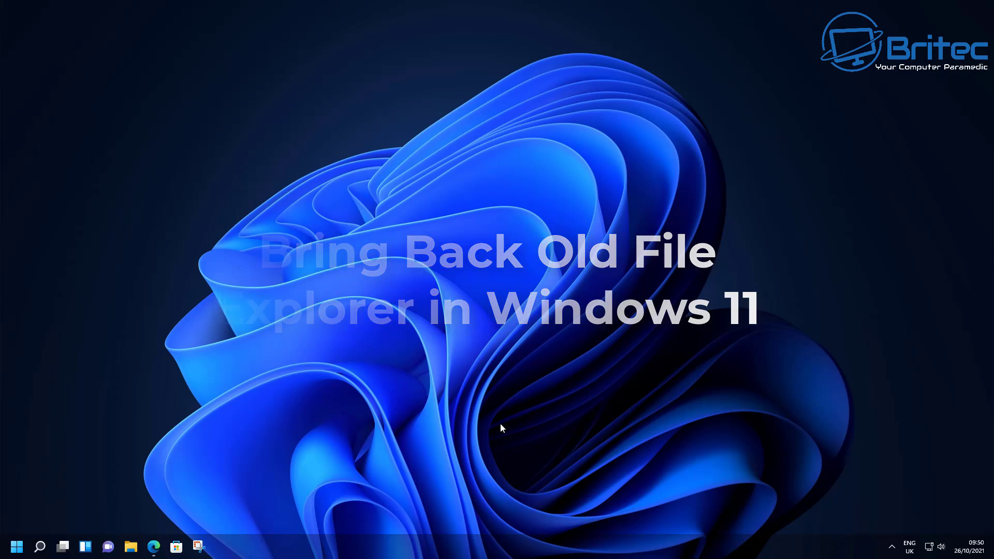
Open and close File Explorer, then download winaerotweaker.zip from the Winaero Tweaker website.
click(132, 548)
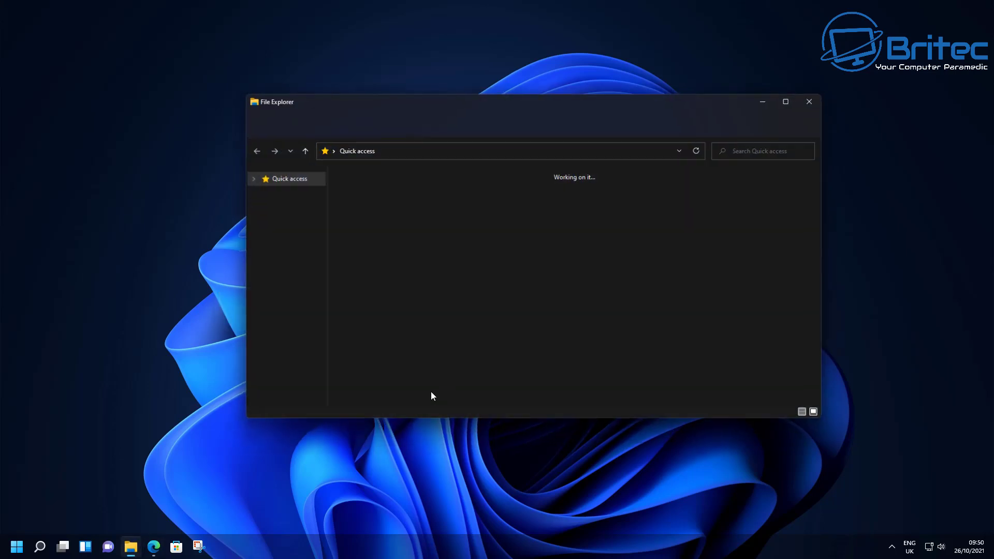
drag(484, 227, 577, 54)
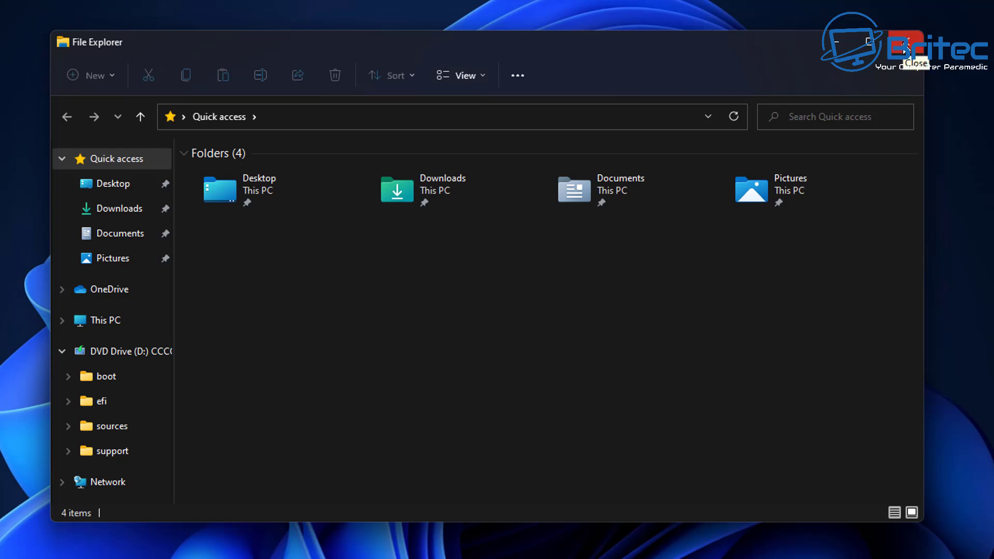
click(905, 47)
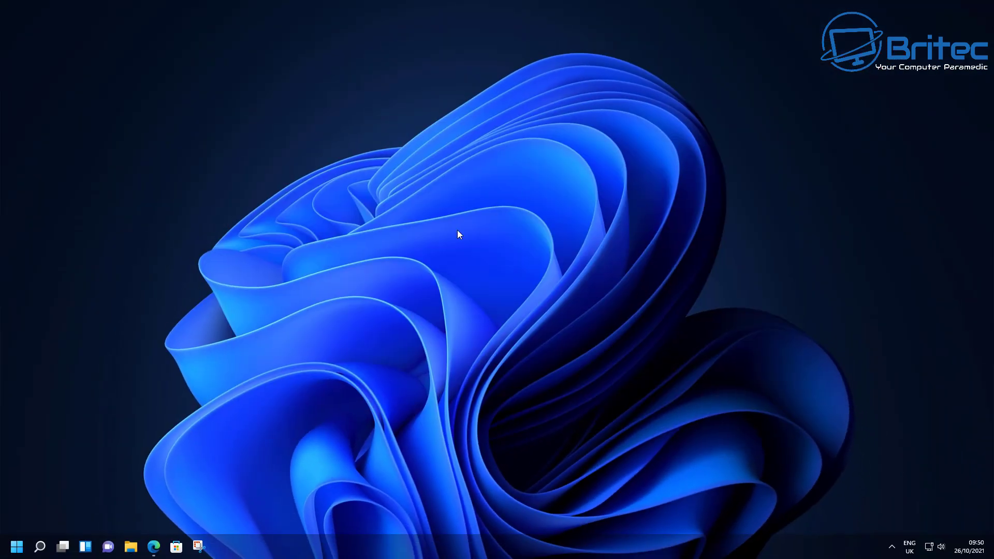
click(154, 548)
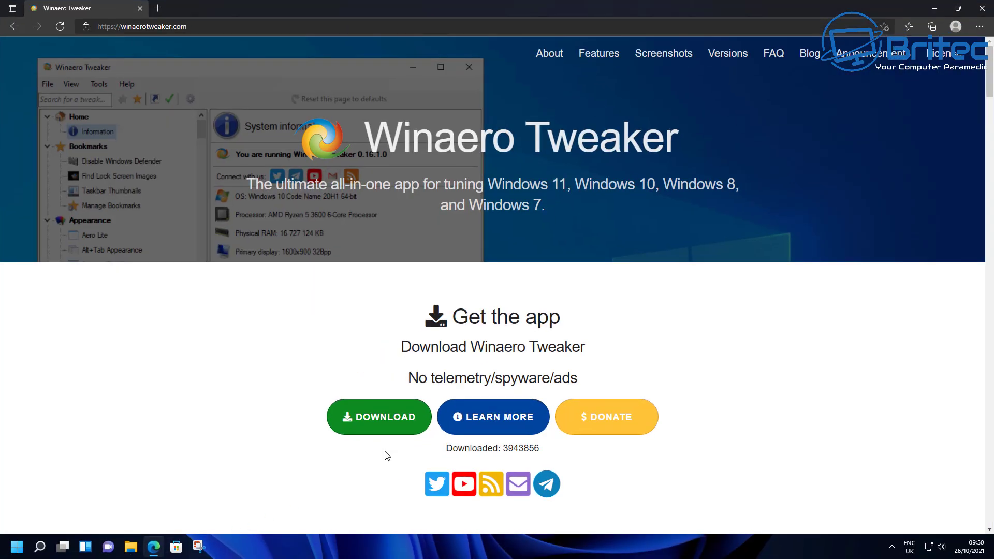
click(376, 418)
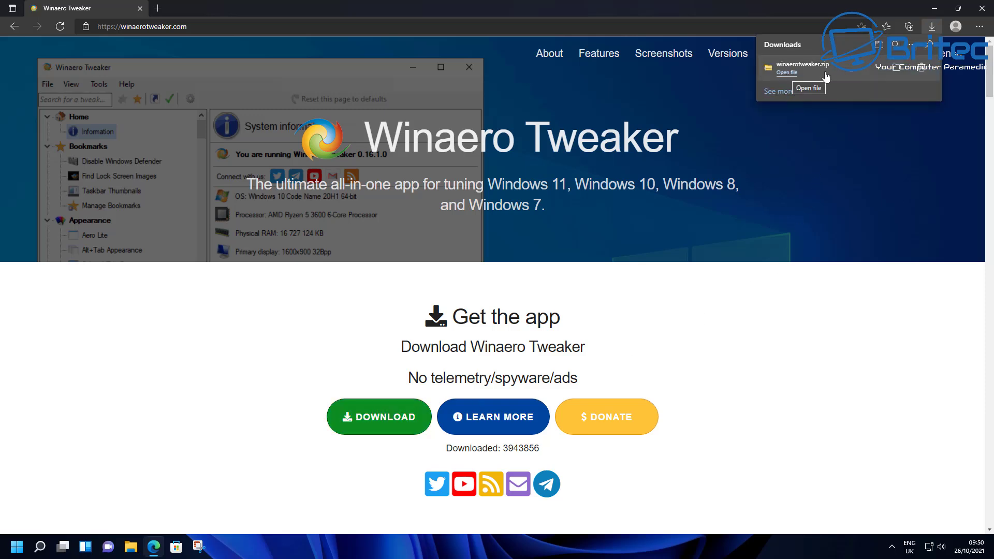
Extract WinaeroTweaker-1.33.0.0-setup from the zip and select it in the Winaero Tweaker folder.
click(797, 75)
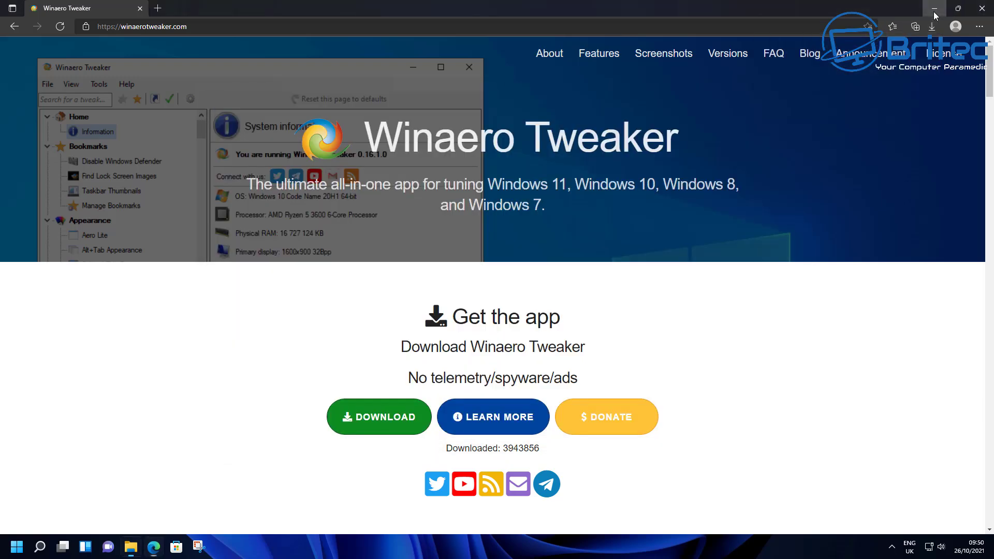
click(934, 11)
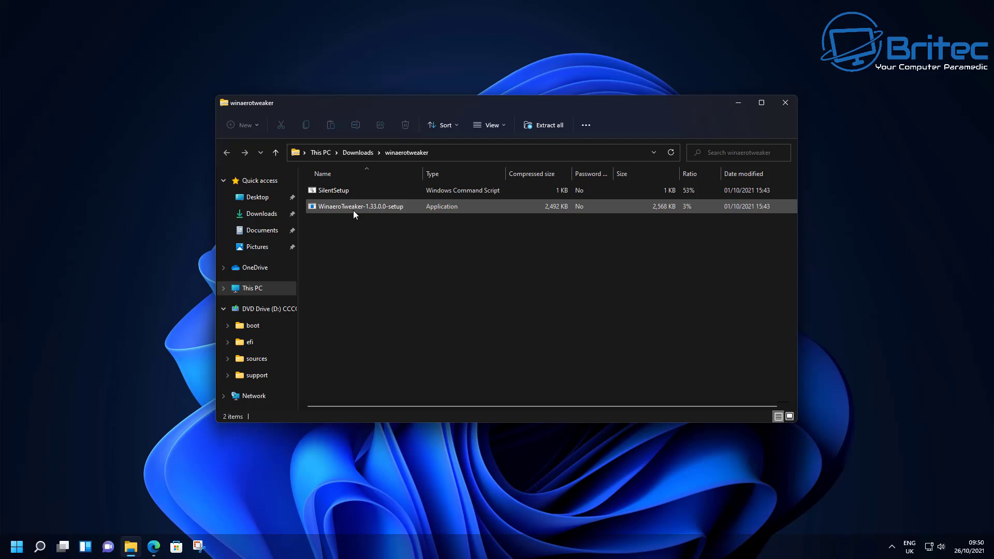
drag(353, 211, 165, 231)
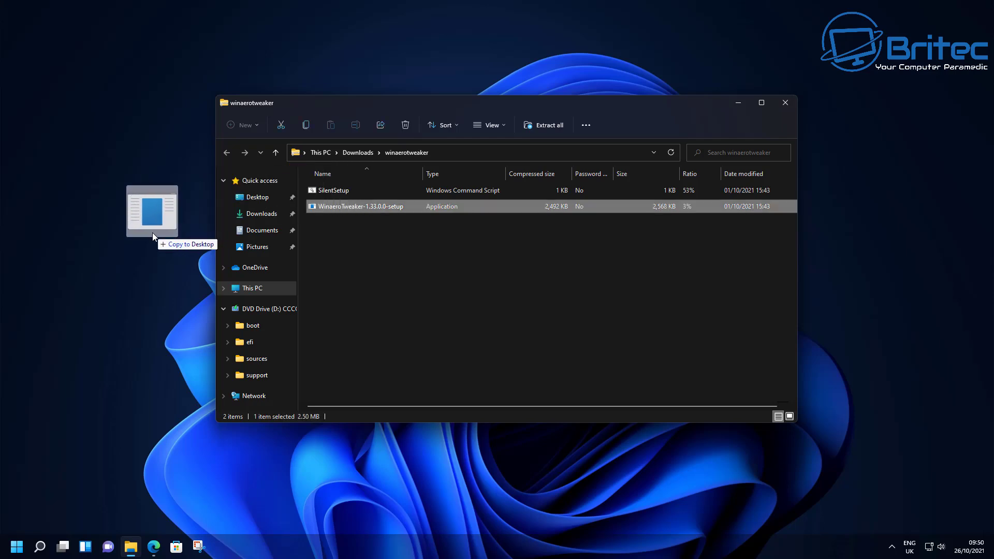
click(785, 103)
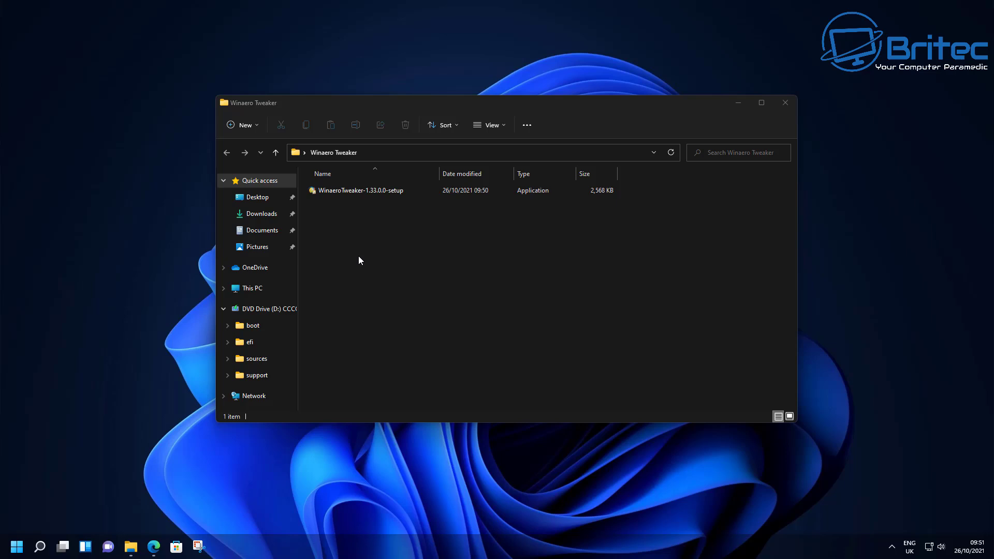
click(368, 191)
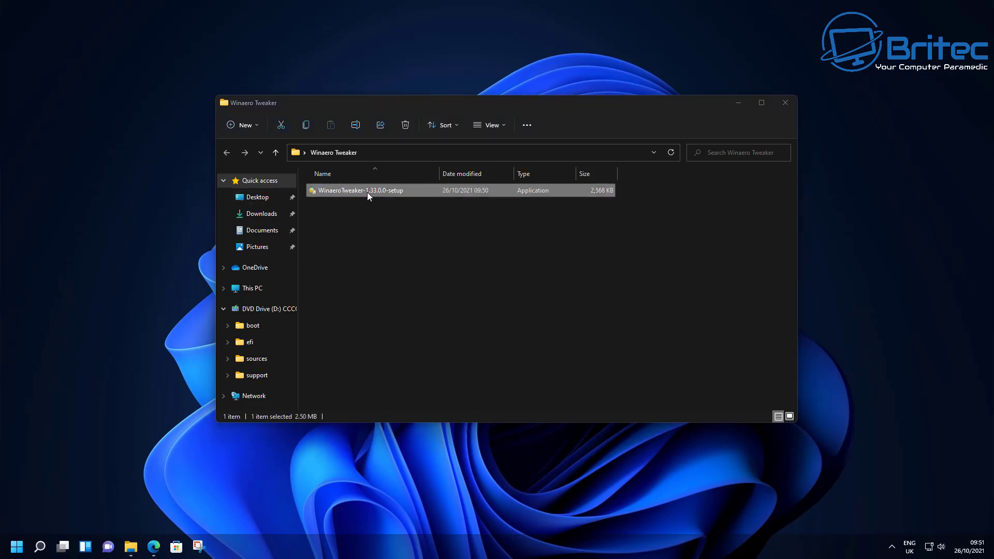
Install Winaero Tweaker 1.33.0.0 in normal mode, accepting the license and default folders.
double_click(368, 192)
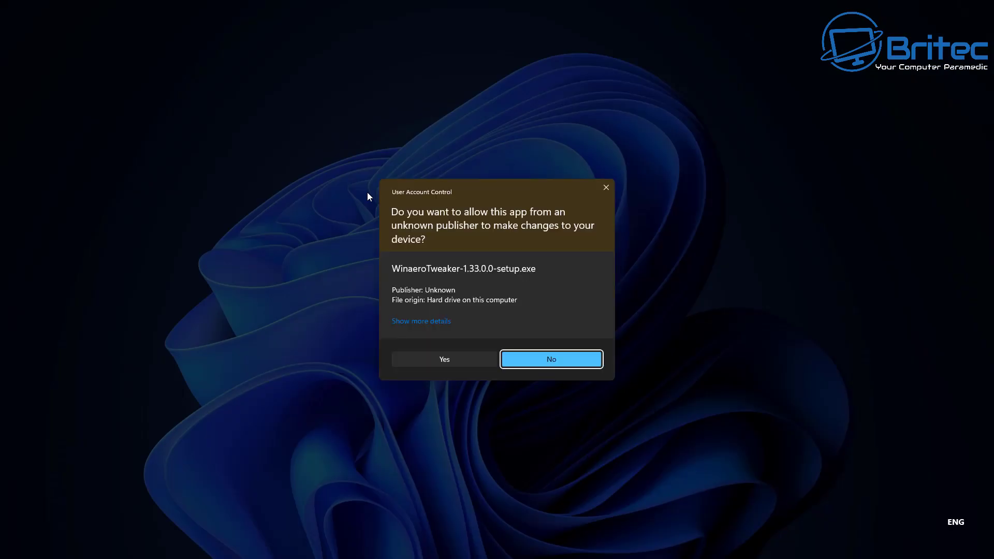
click(434, 362)
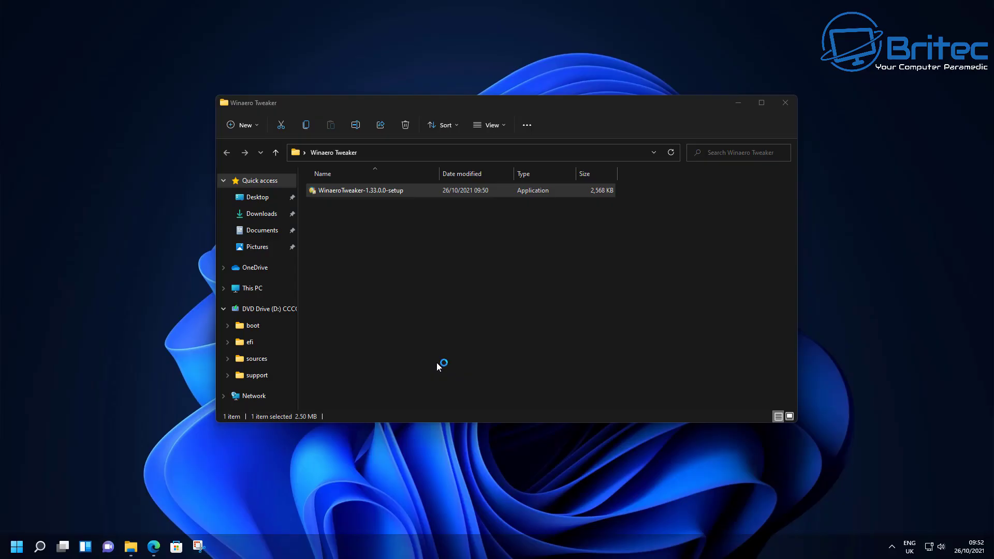
click(739, 105)
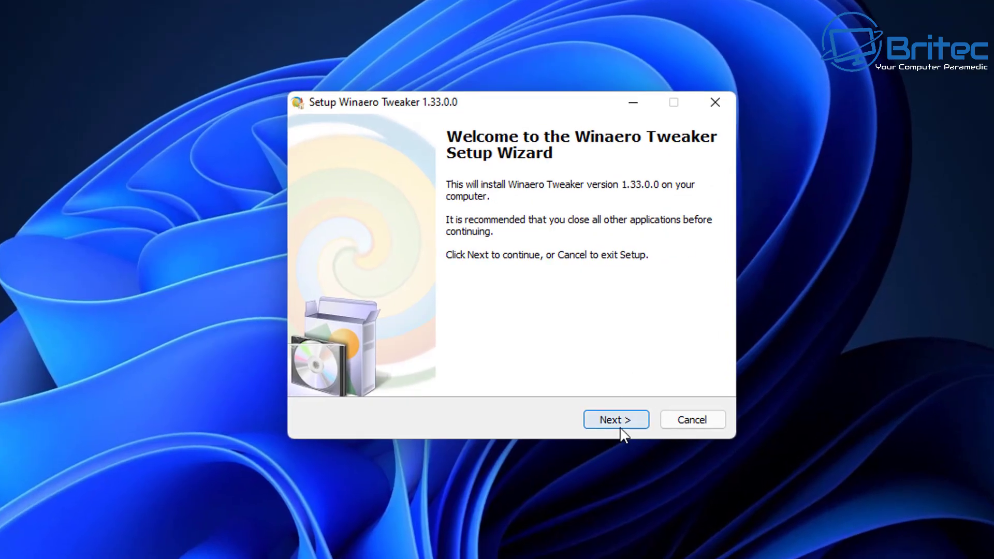
click(616, 424)
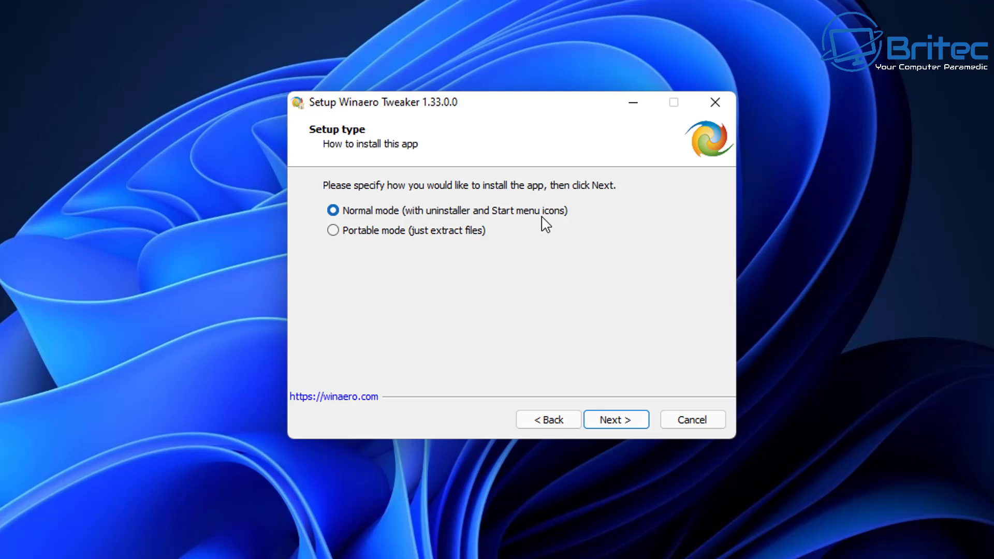
click(619, 424)
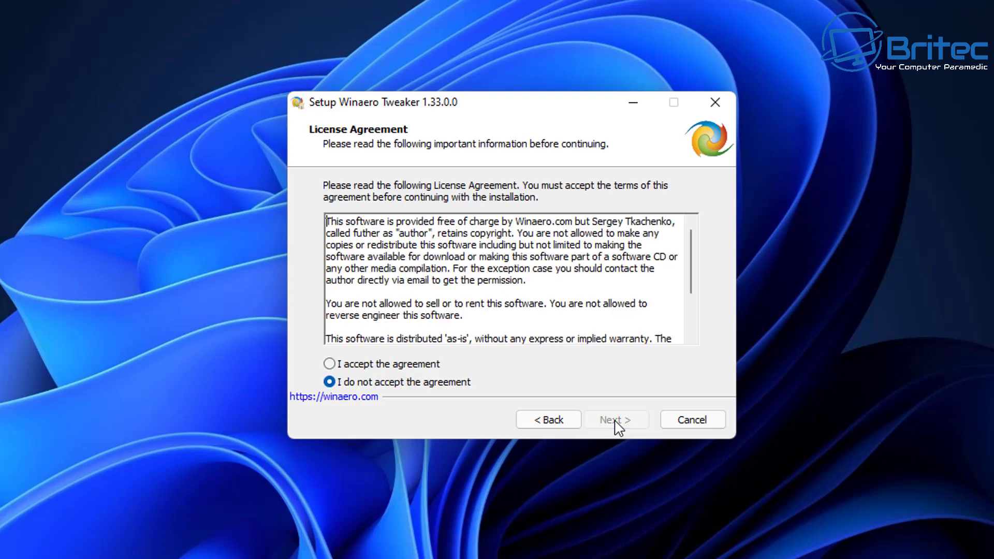
click(329, 364)
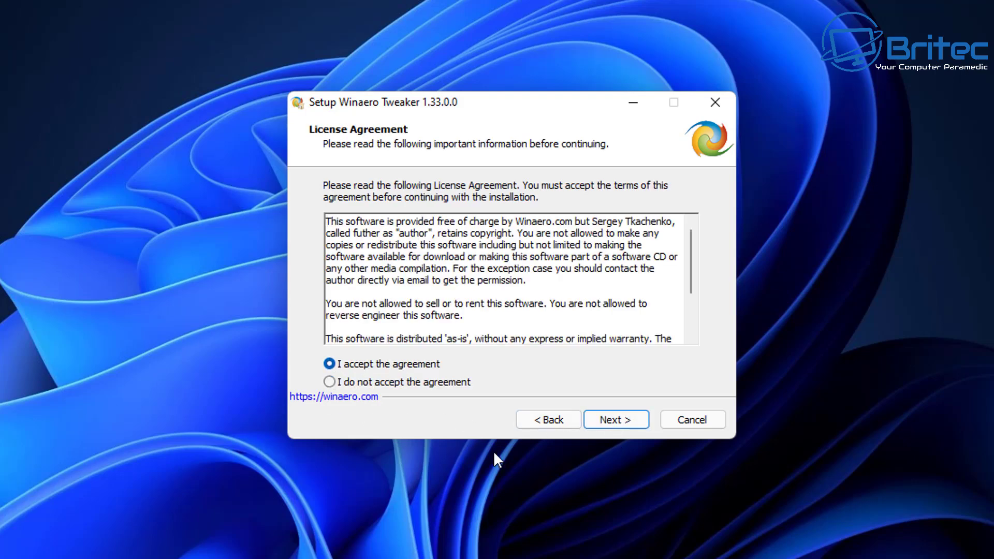
click(620, 425)
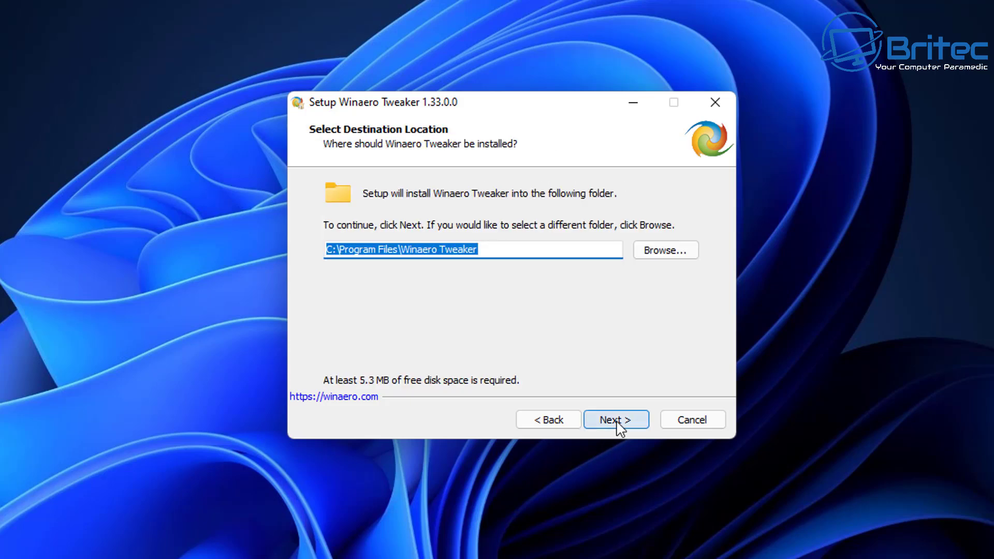
click(620, 426)
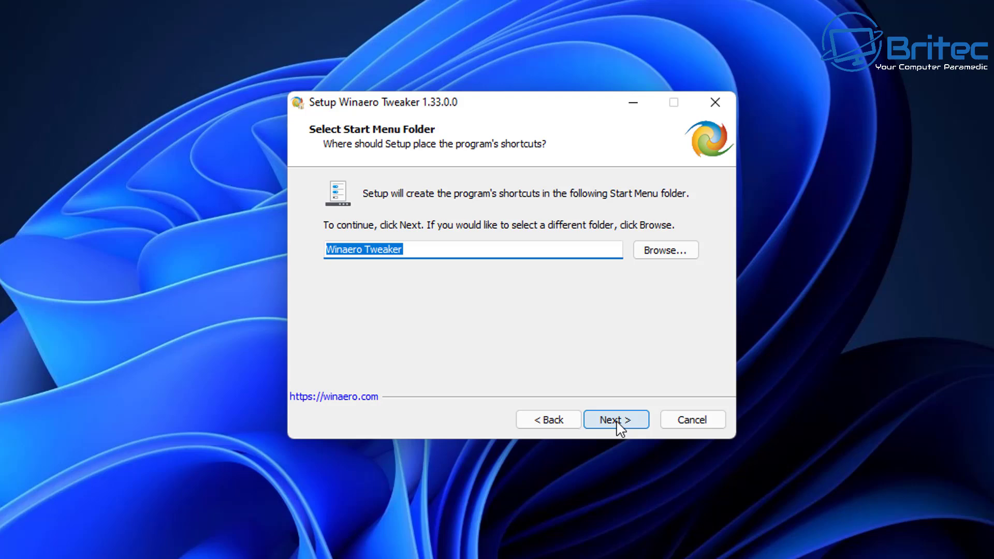
click(620, 426)
click(620, 427)
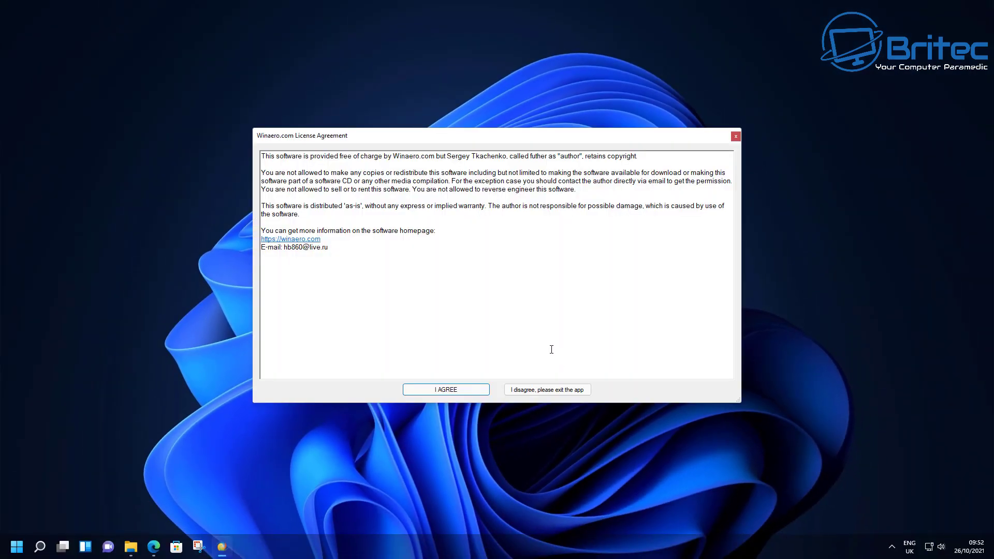
Accept the tweaker license, enable the File Explorer ribbon, restart Explorer, and minimize the tweaker.
click(445, 389)
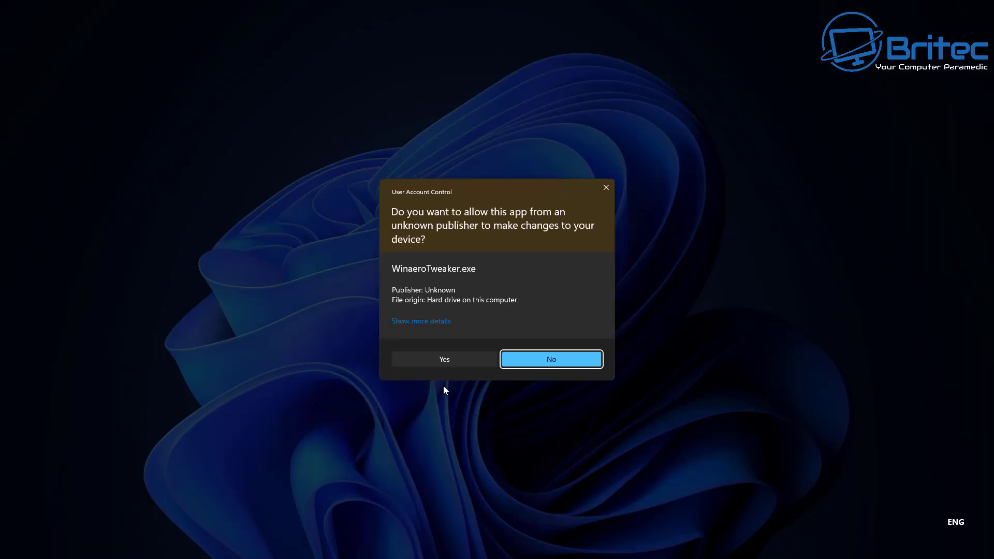
click(444, 362)
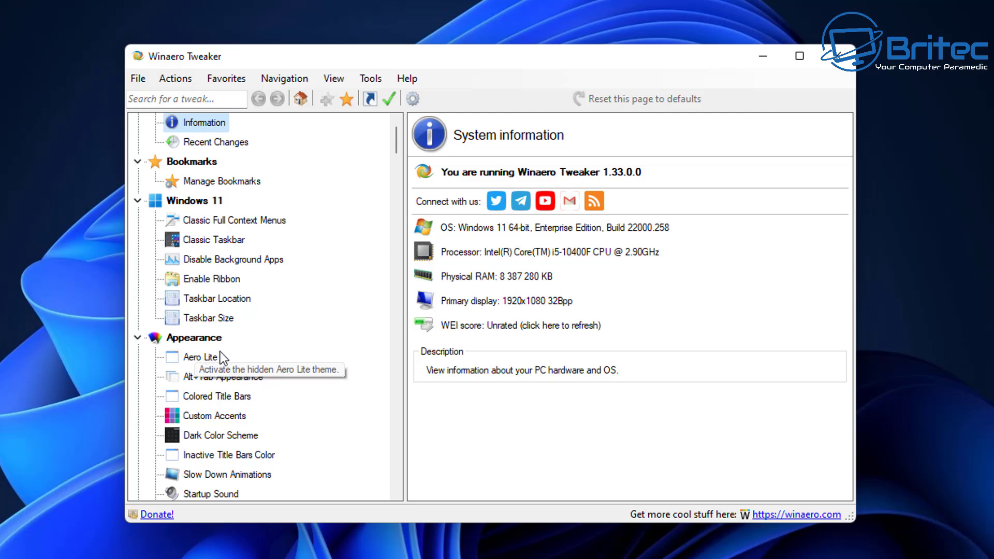
click(200, 281)
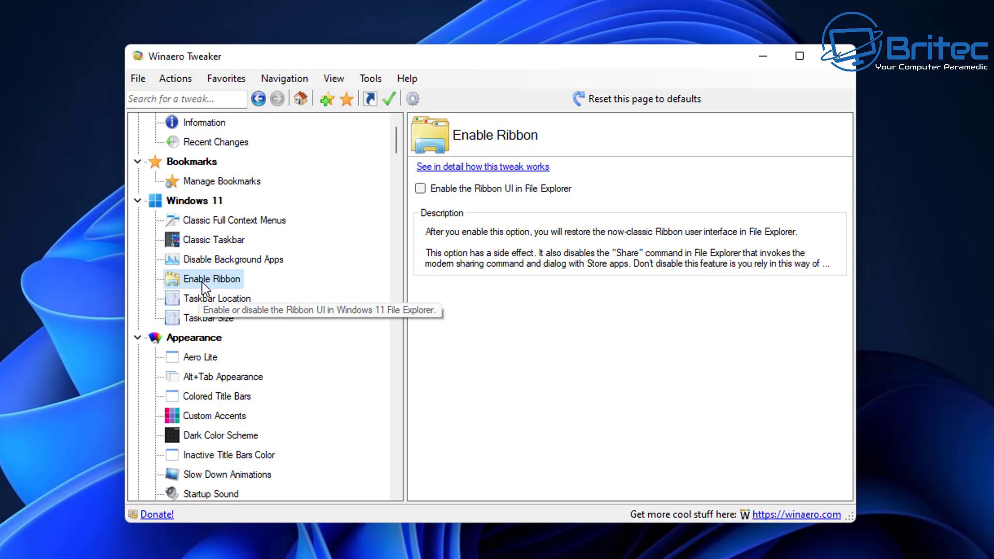
click(421, 188)
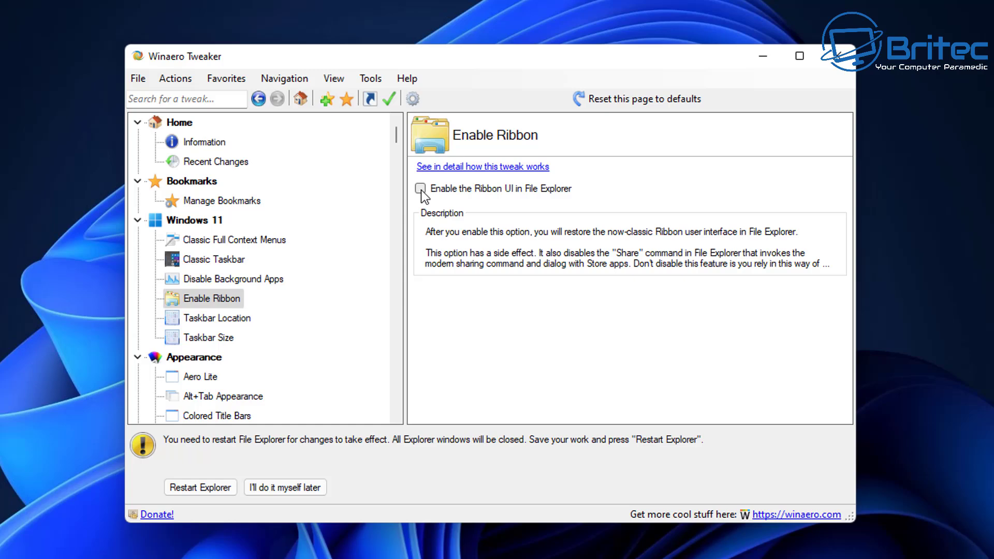
click(196, 489)
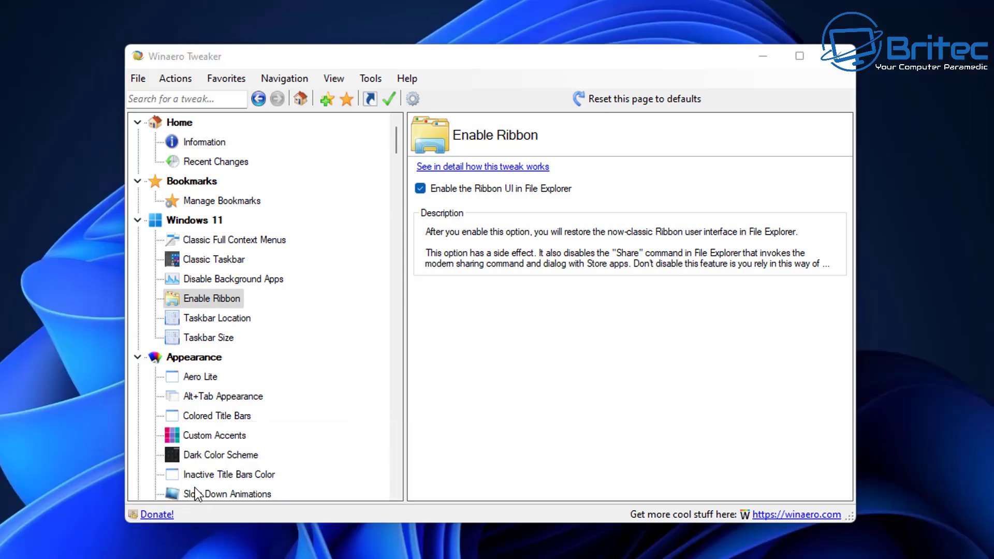
click(764, 56)
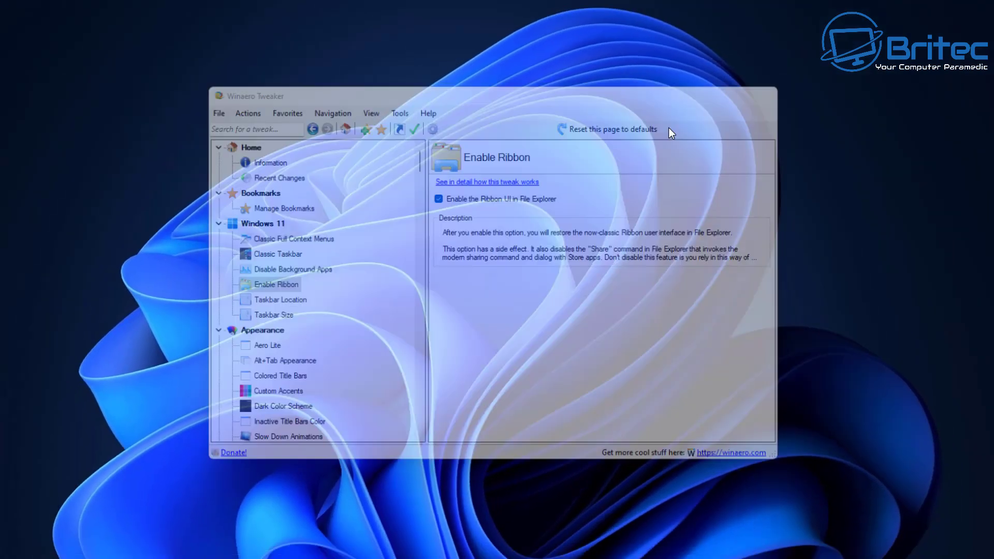
Open File Explorer from the taskbar to view the classic ribbon.
click(130, 547)
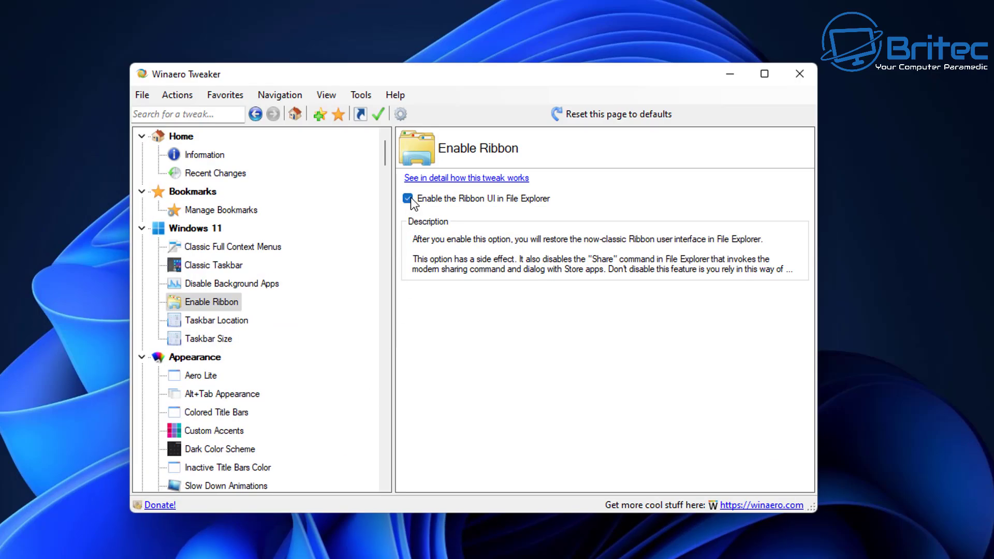
Untick Enable the Ribbon UI, restart Explorer, and hide Winaero Tweaker.
click(409, 199)
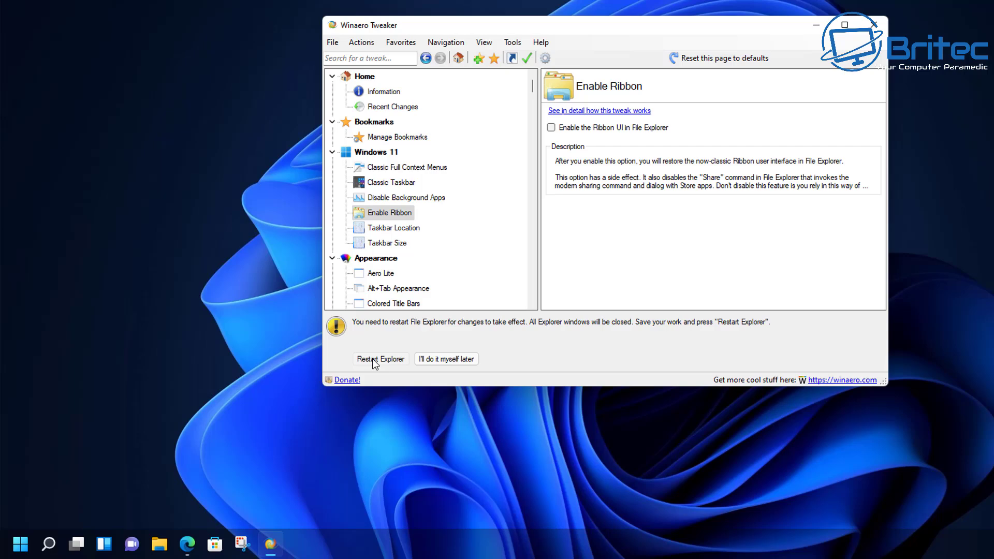
click(375, 364)
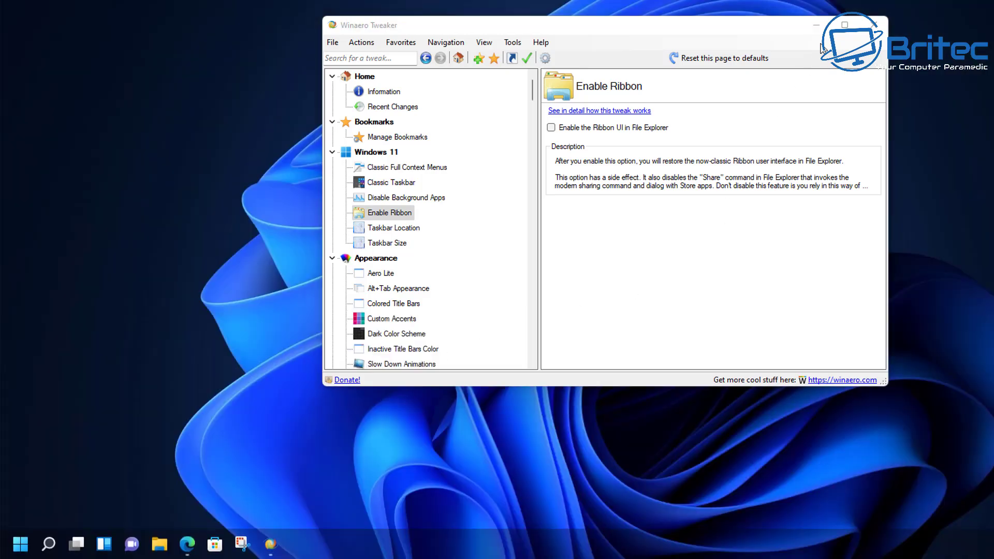
click(816, 26)
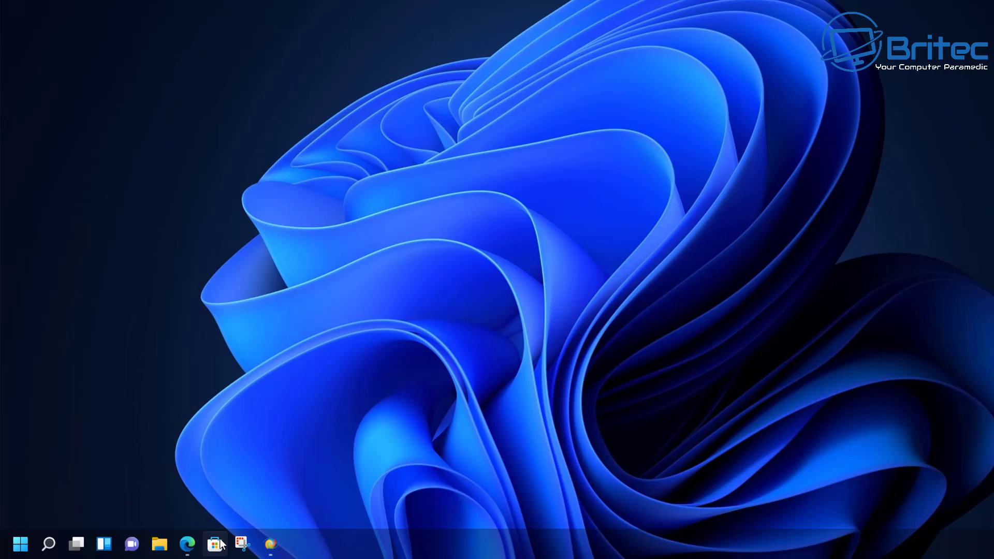
Confirm File Explorer shows the default Windows 11 toolbar, then close it and Winaero Tweaker.
click(159, 544)
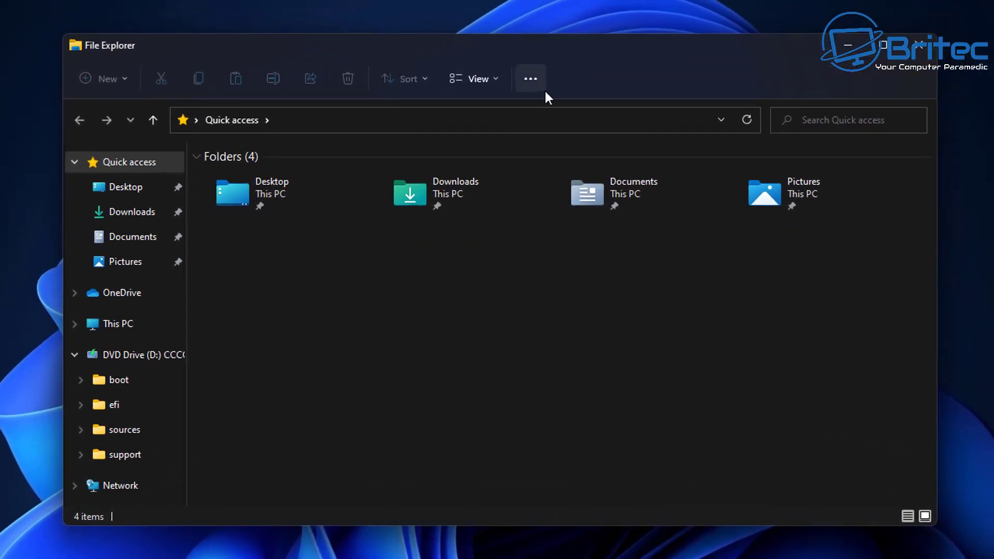
click(921, 45)
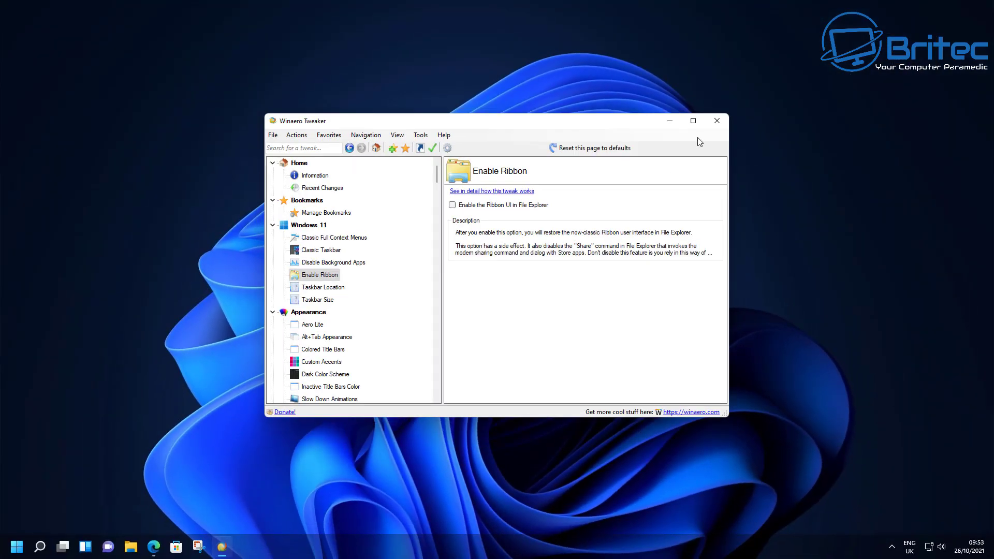
click(717, 121)
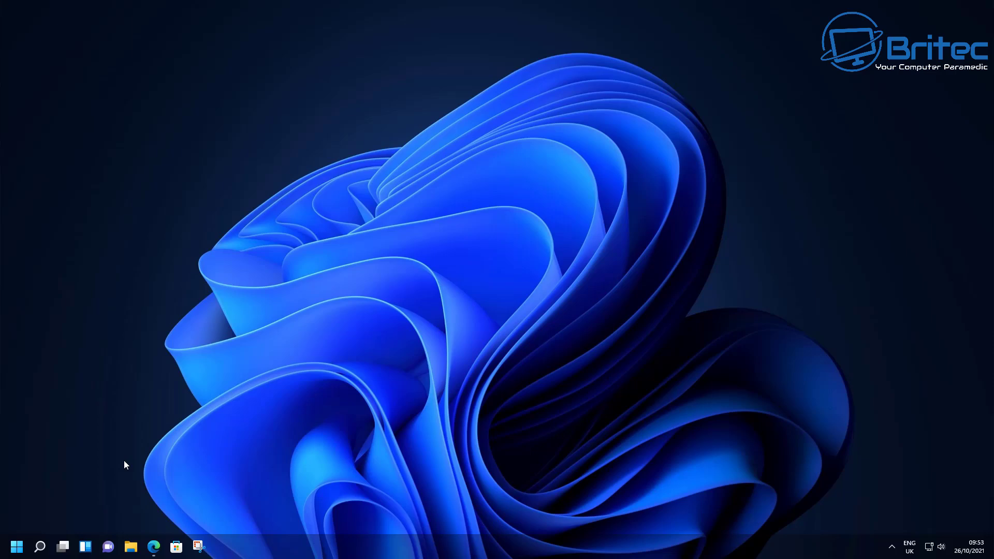
Search Windows for regedit and launch Registry Editor from the results.
click(39, 547)
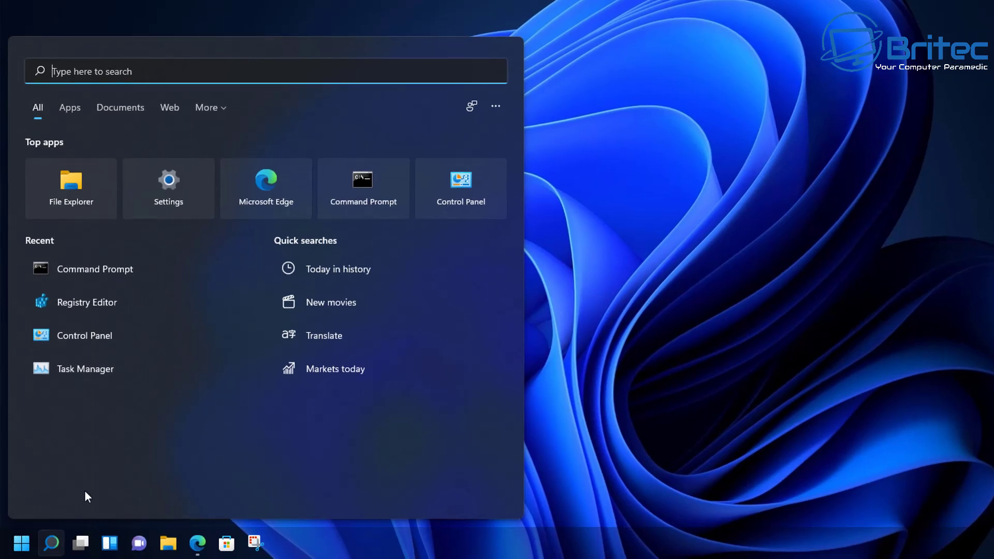
text(regedit)
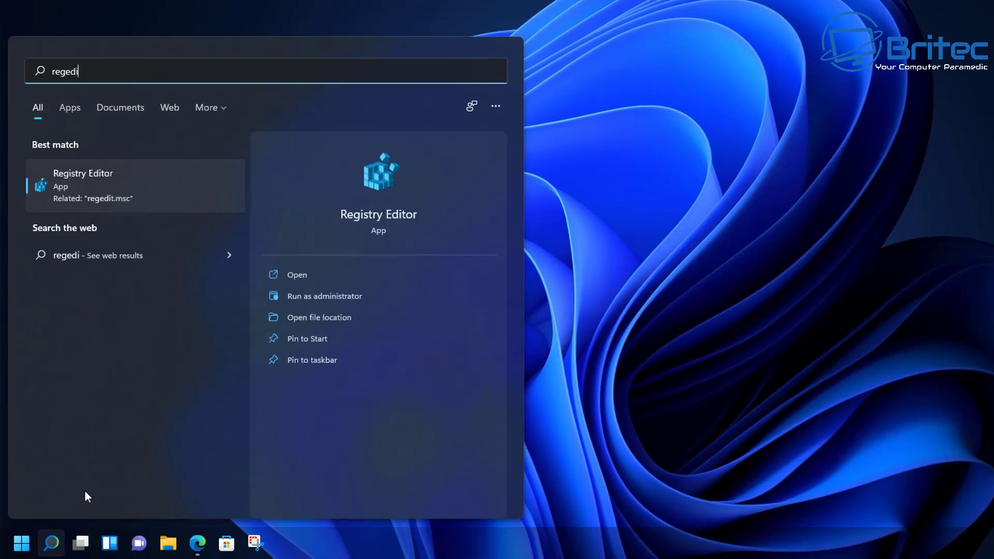
click(104, 184)
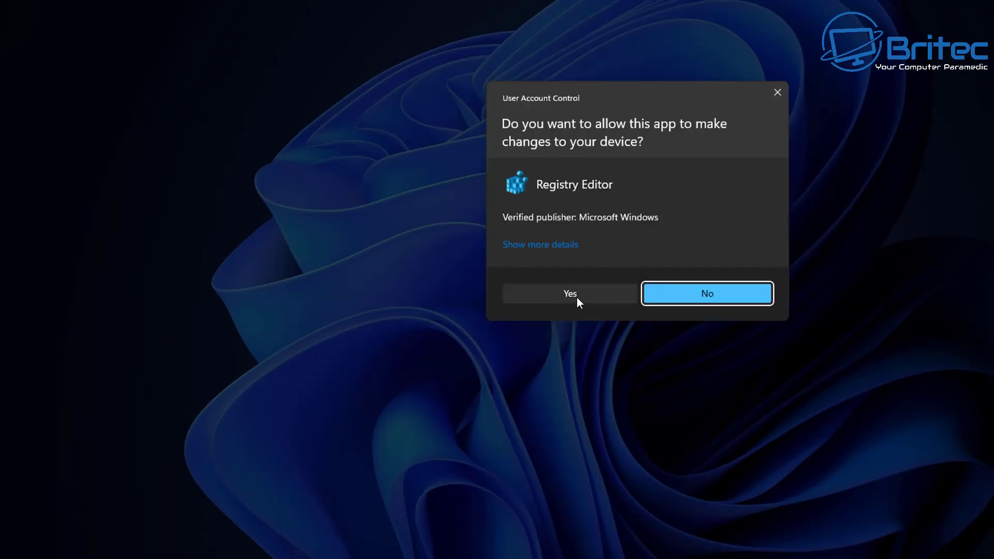
Allow Registry Editor and expand HKEY_LOCAL_MACHINE > SOFTWARE > Microsoft.
click(570, 294)
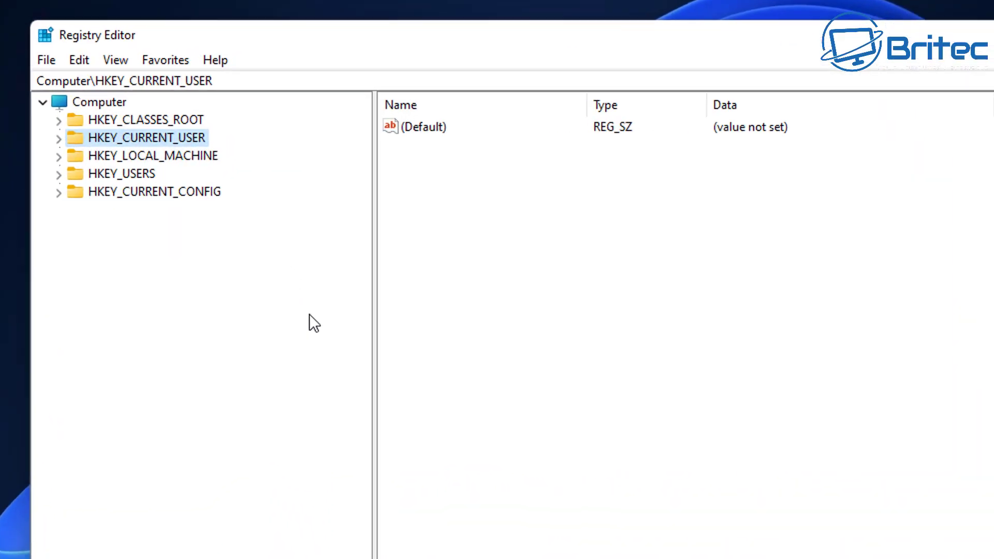
click(162, 157)
click(61, 156)
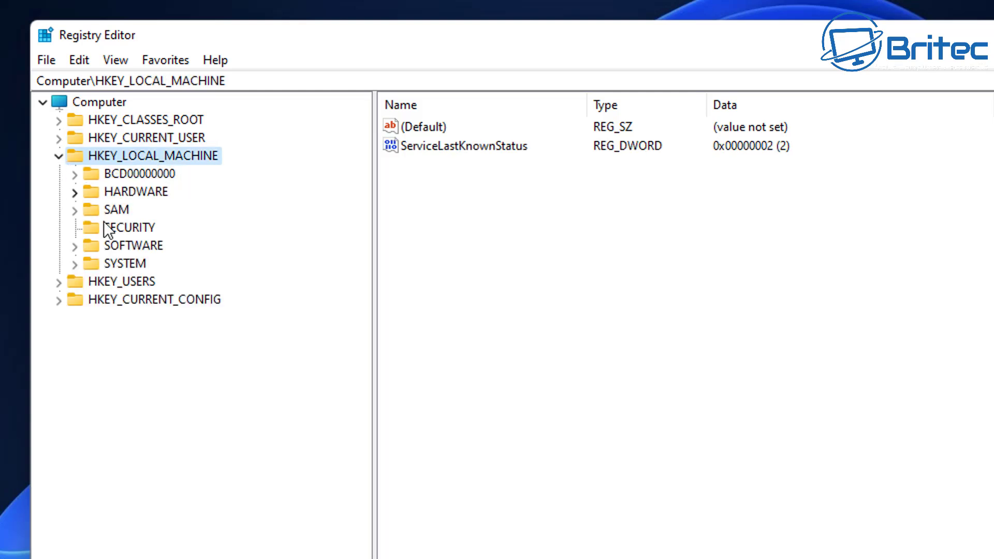
click(133, 246)
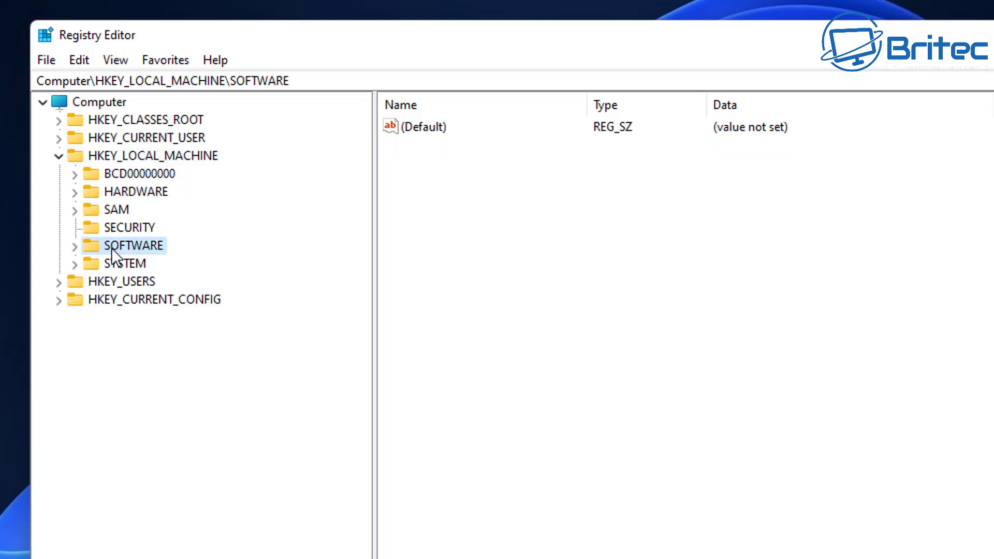
click(75, 248)
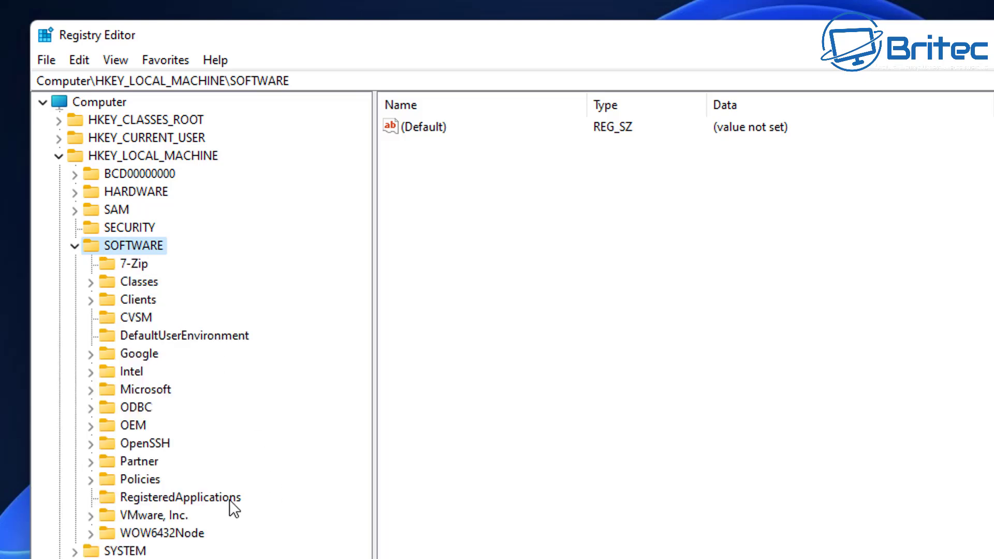
click(146, 389)
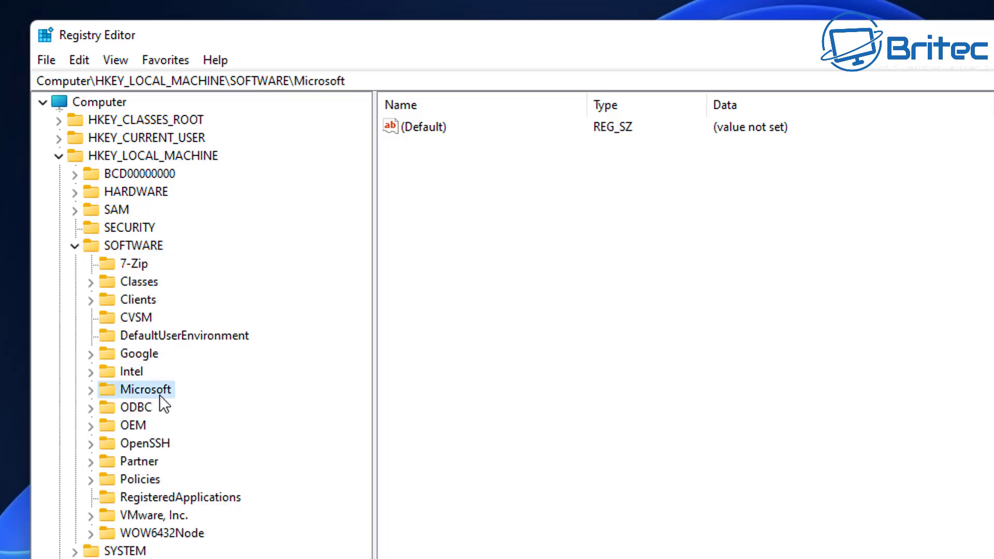
click(90, 390)
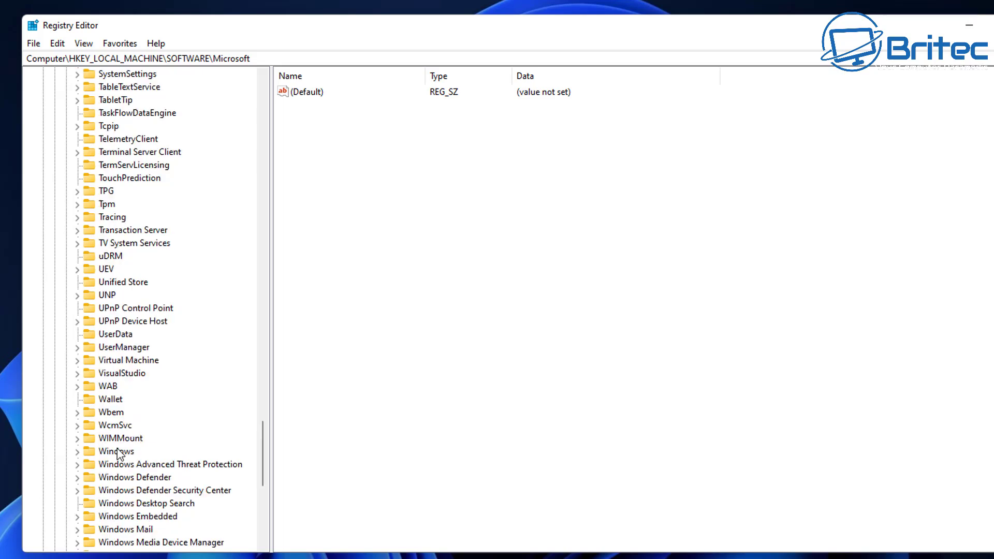
Expand Windows > CurrentVersion > Shell Extensions to reveal its Approved and Cached subkeys.
click(108, 451)
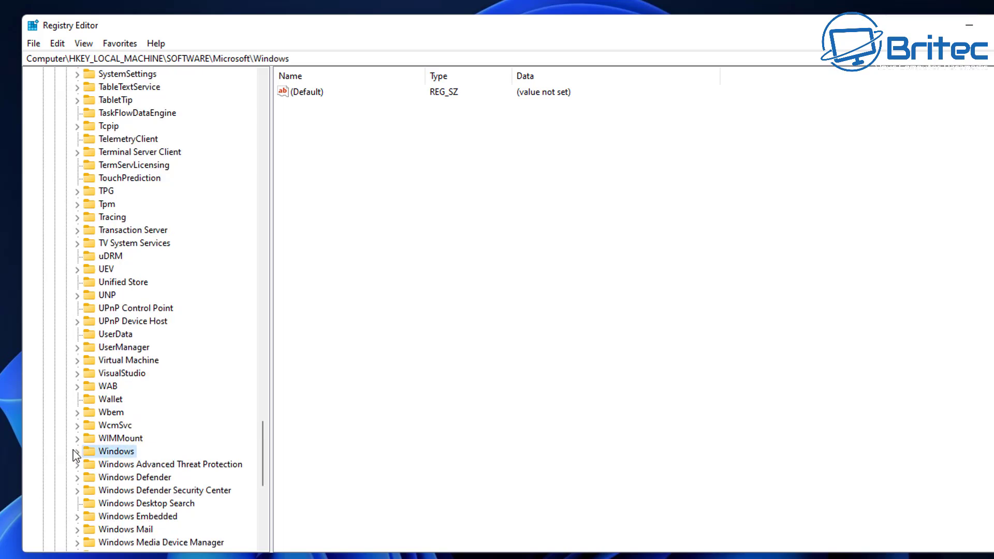
click(77, 451)
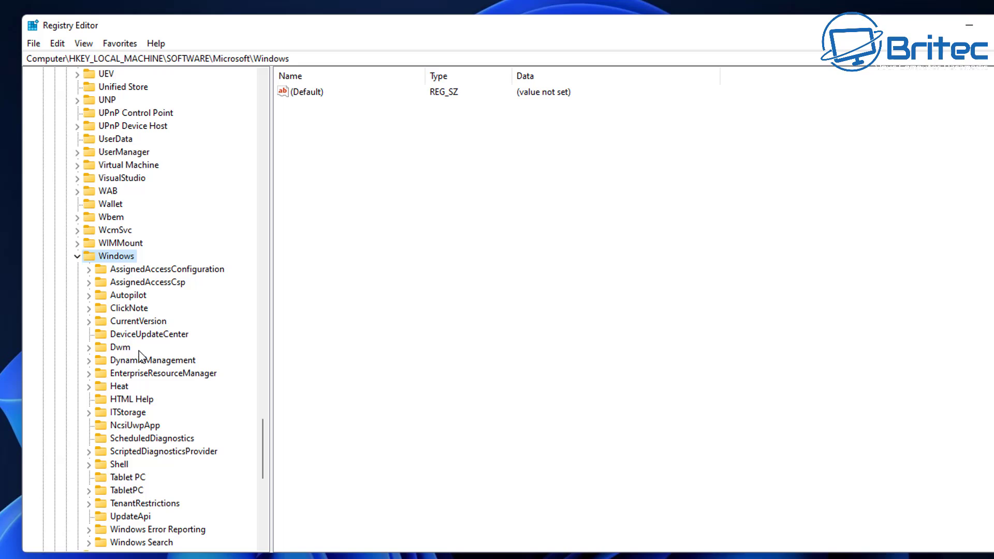
click(138, 321)
double_click(138, 320)
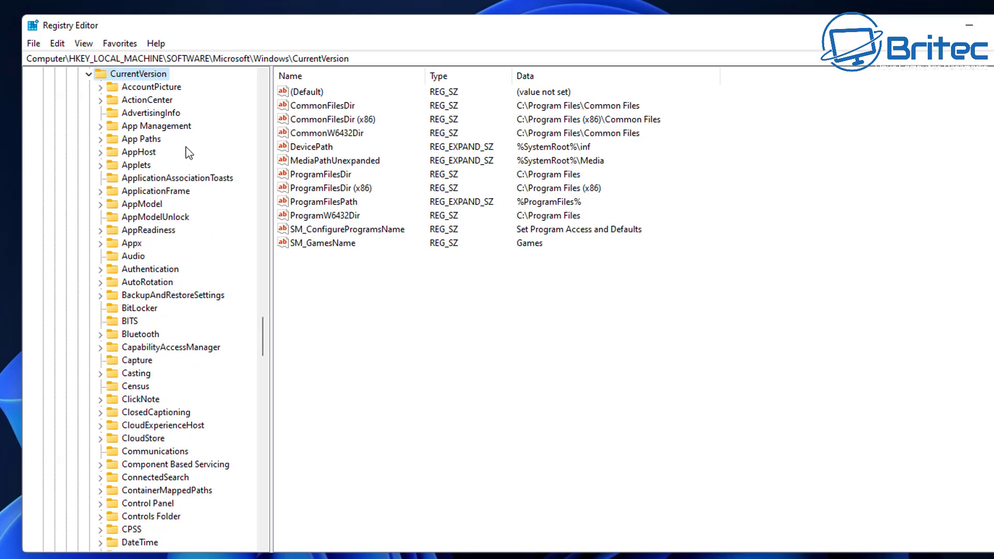
scroll(159, 350, down, 5)
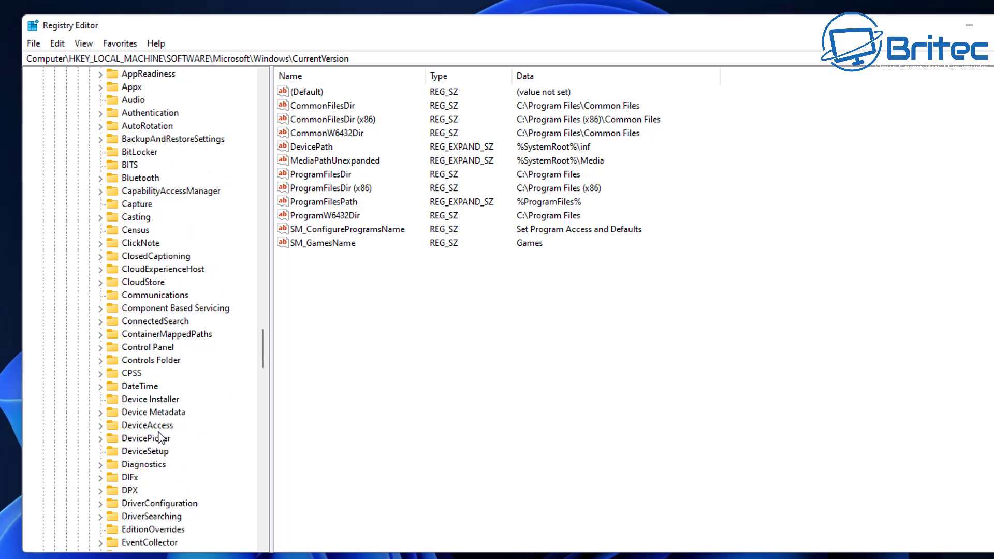
scroll(159, 388, down, 5)
scroll(164, 444, down, 5)
scroll(170, 493, down, 8)
scroll(171, 493, down, 5)
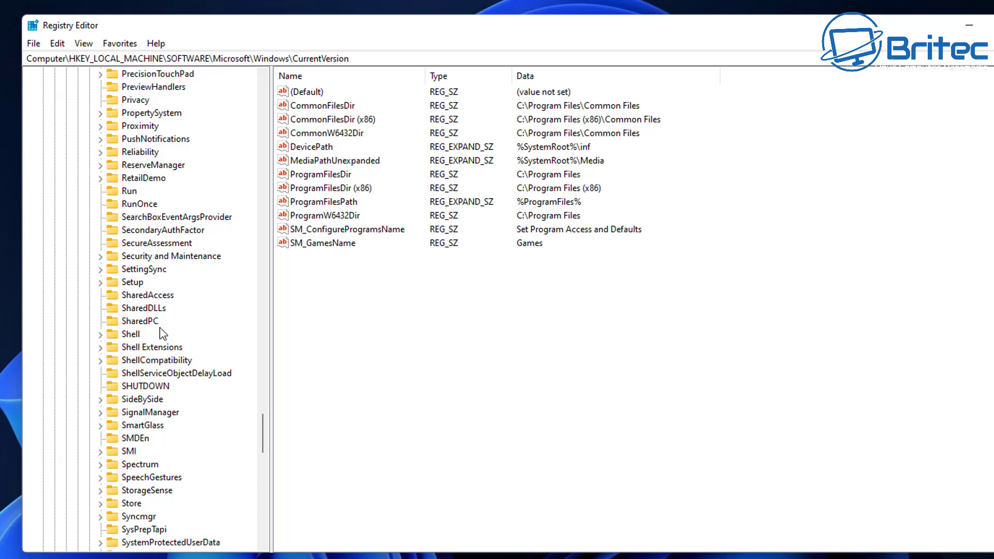
click(156, 348)
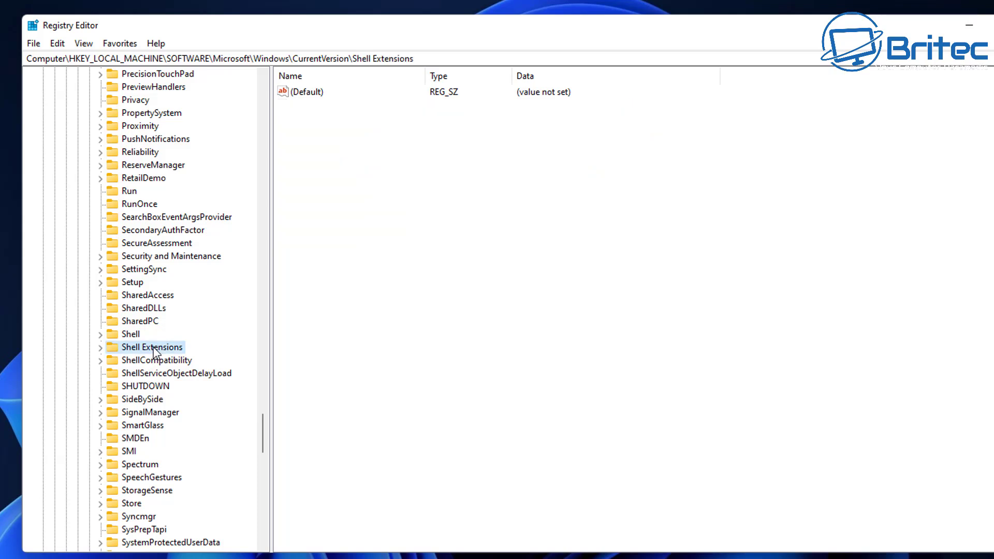
click(102, 348)
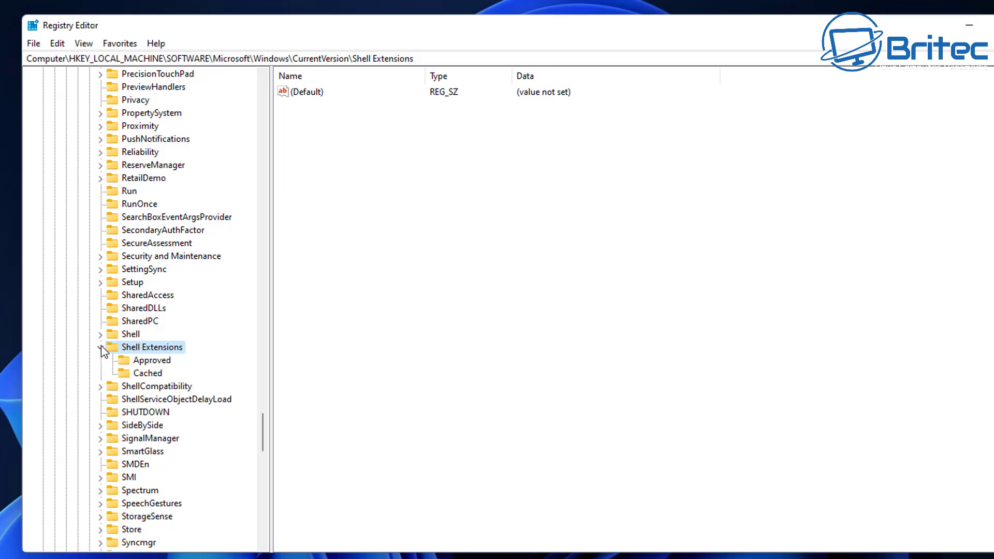
Create a new key named Blocked under Shell Extensions.
right_click(155, 353)
mouse_move(241, 373)
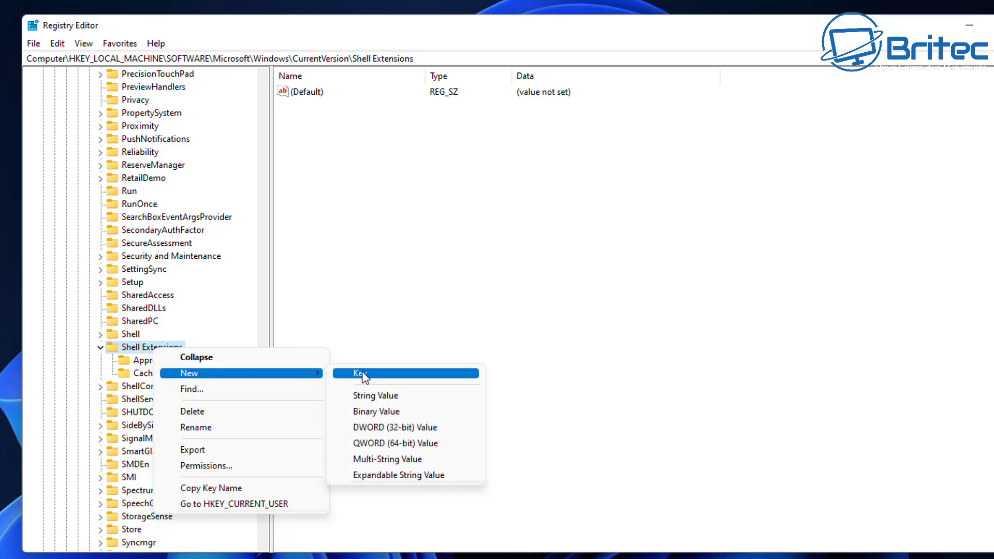
click(362, 376)
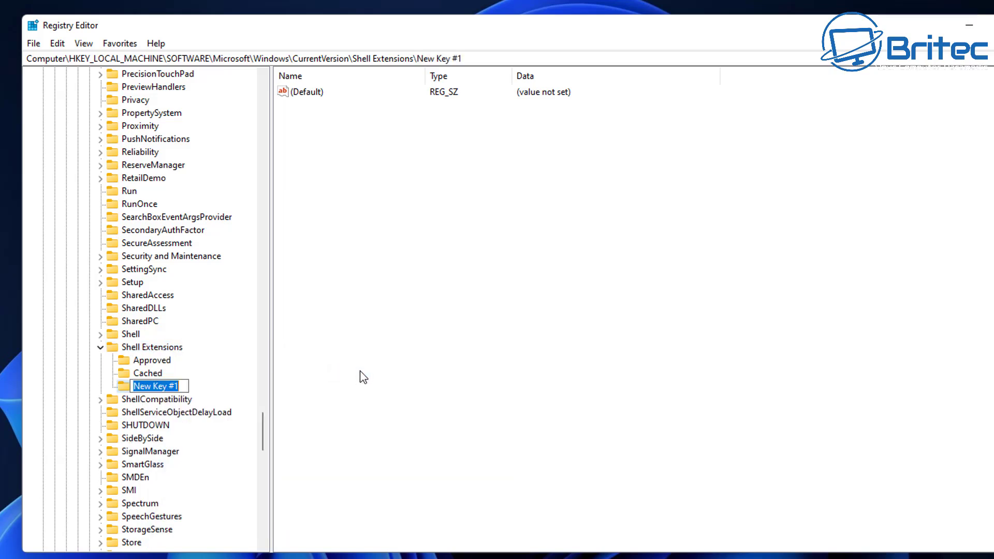
text(B)
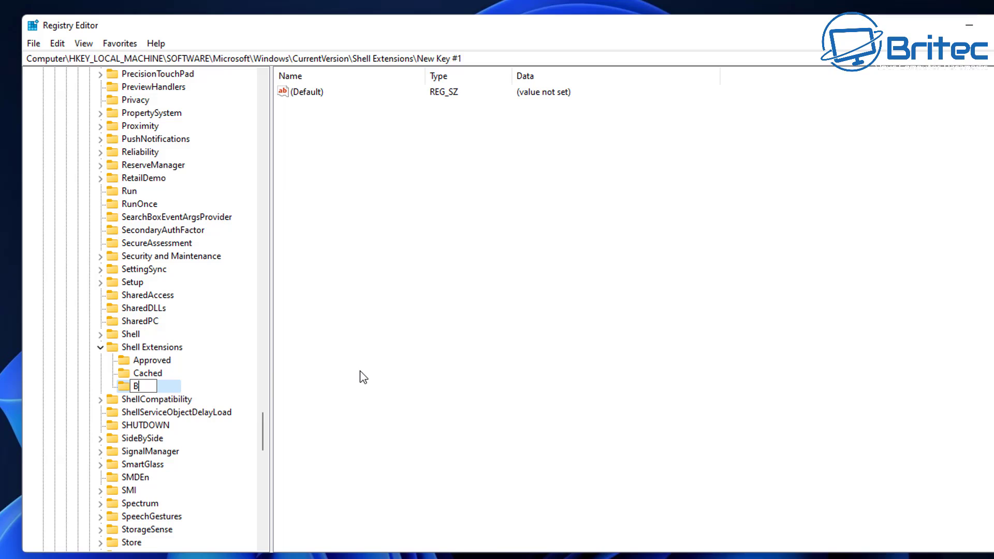
text(locked)
key(Return)
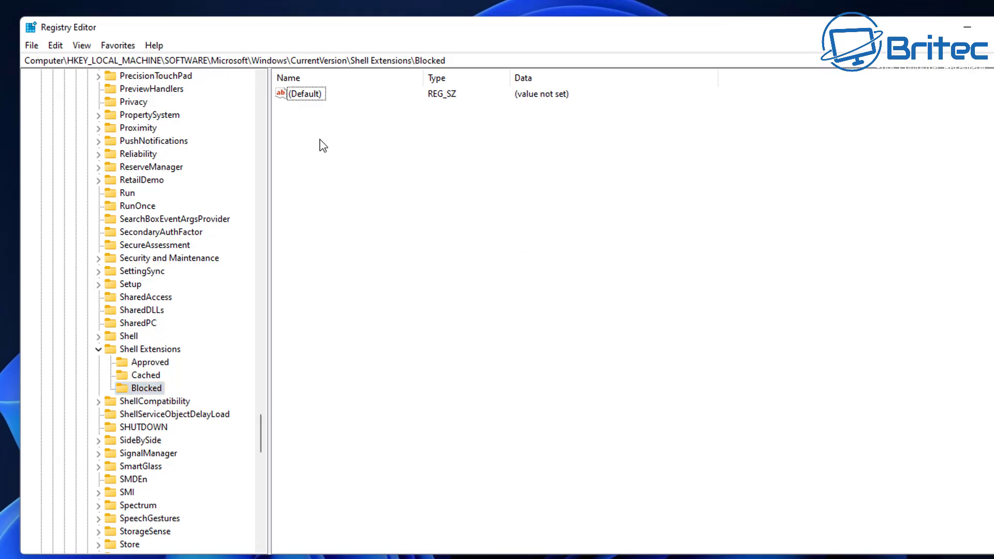
Add string value {e2bf9676-5f8f-435c-97eb-11607a5bedf7} to Blocked and widen the Name column.
right_click(323, 145)
mouse_move(359, 148)
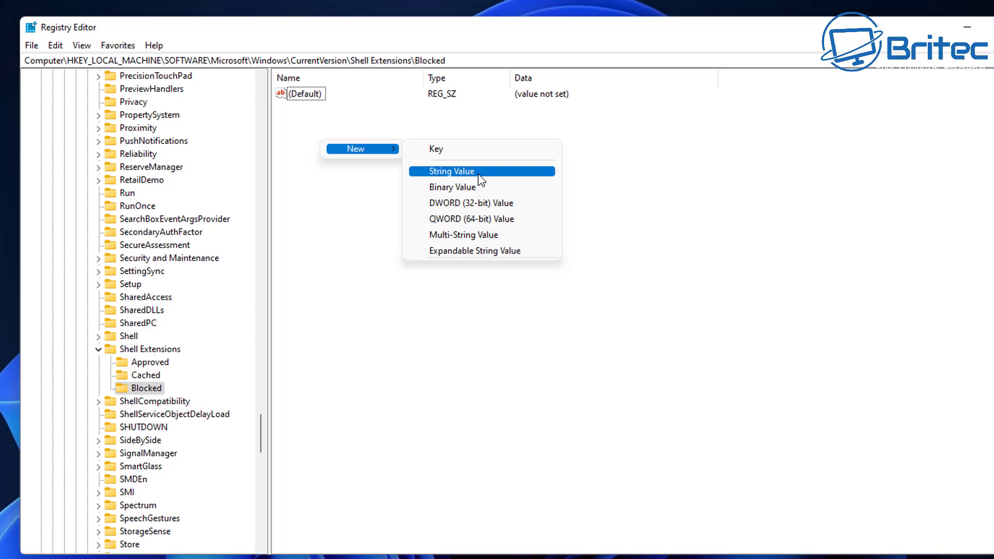
click(480, 172)
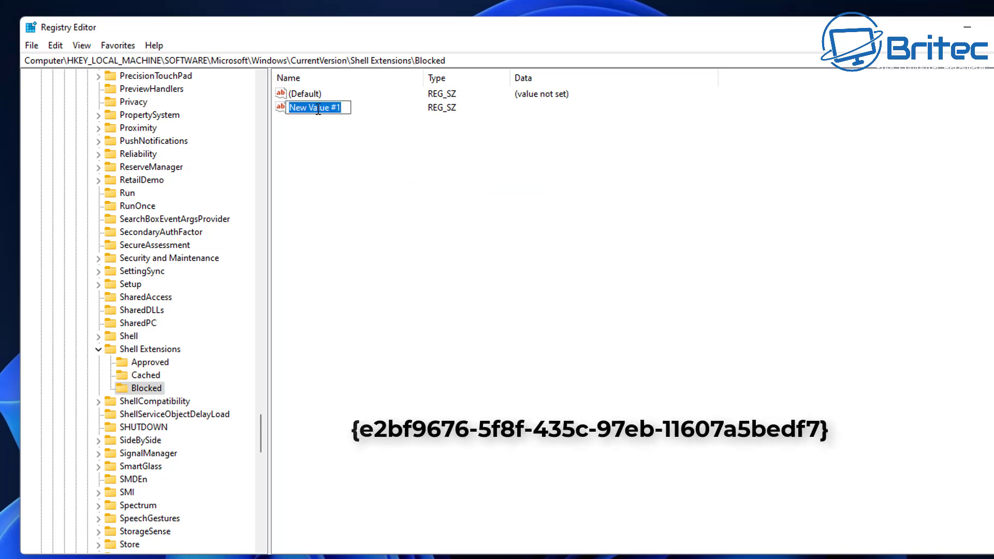
right_click(319, 108)
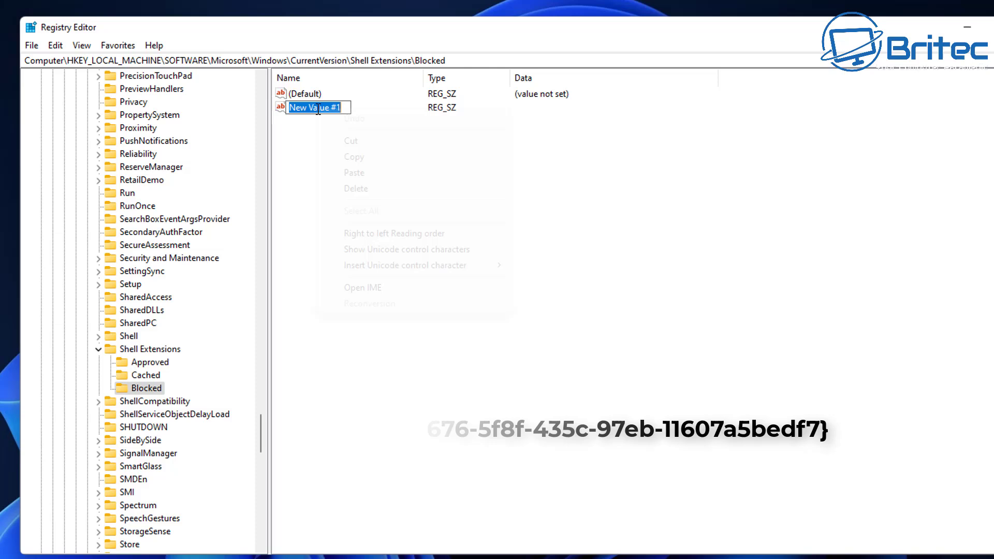
click(357, 173)
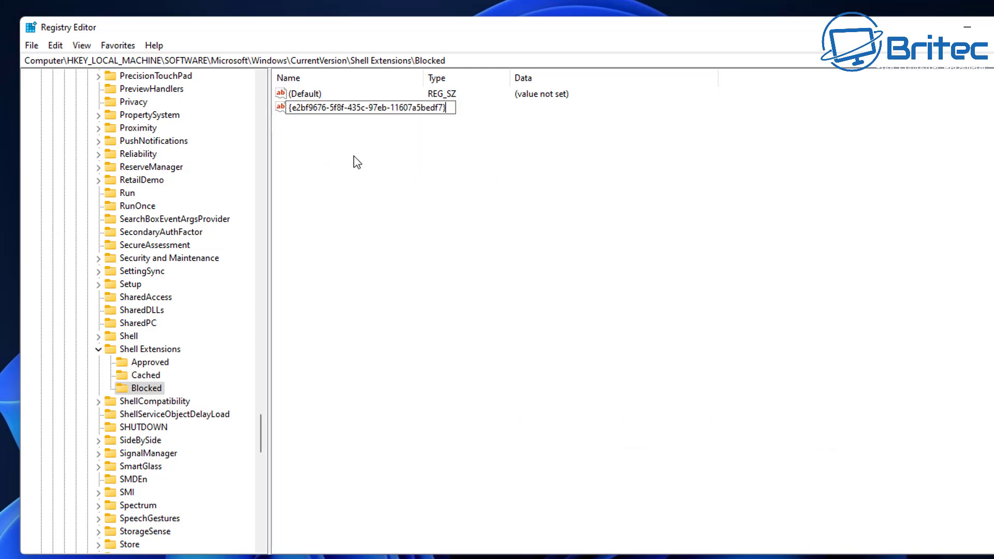
key(Return)
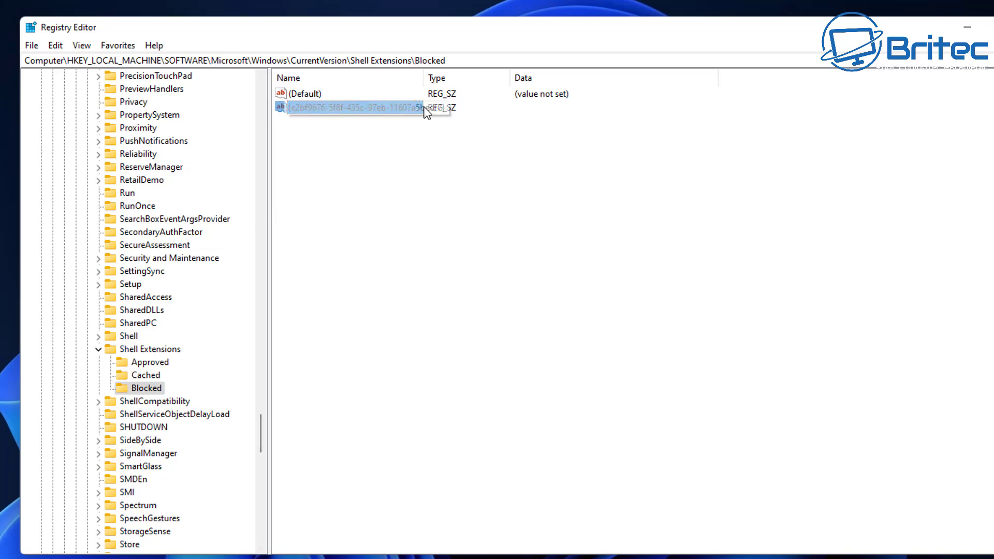
drag(423, 83, 466, 82)
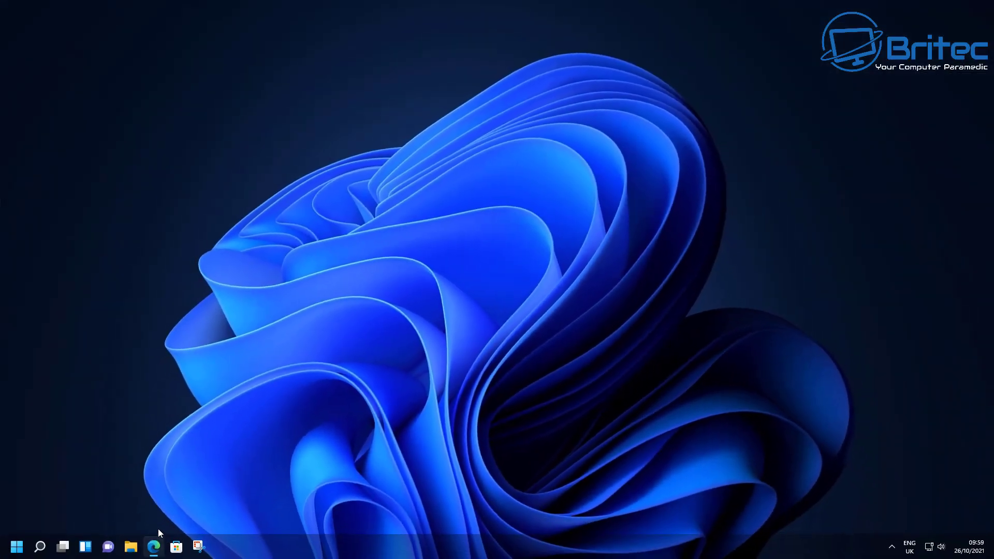
click(121, 517)
click(16, 547)
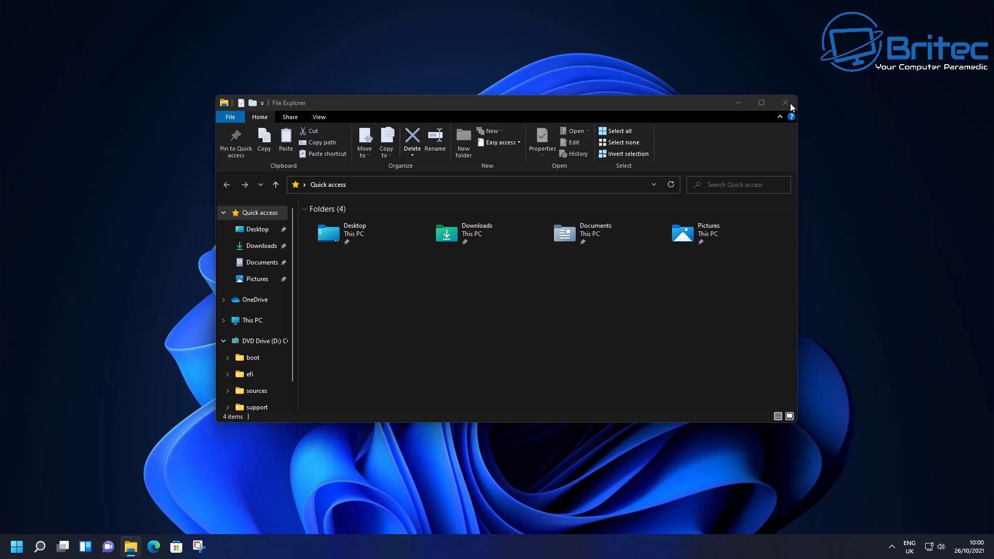
Close File Explorer and launch Registry Editor from Search with admin approval.
click(790, 104)
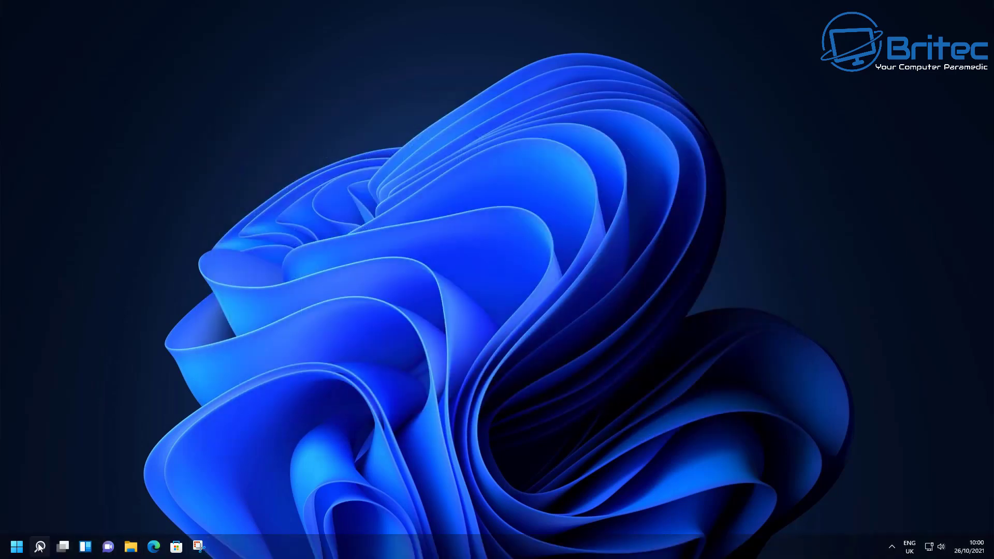
click(39, 547)
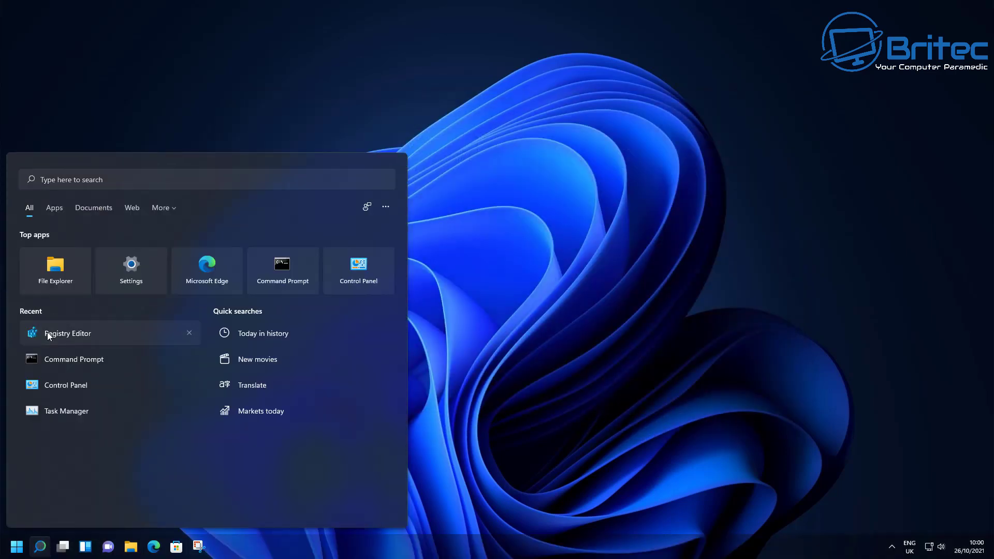
click(67, 333)
click(544, 349)
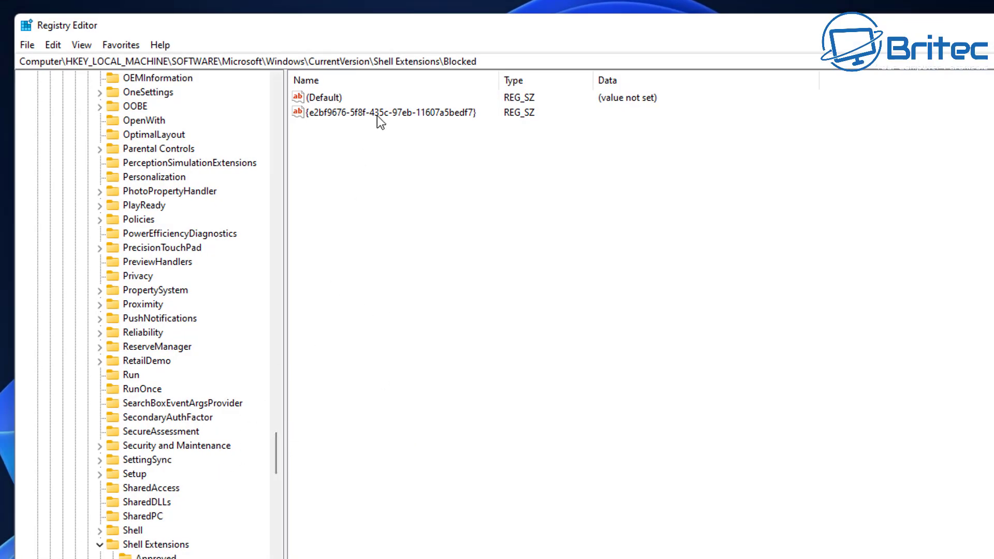
Delete the {e2bf9676-5f8f-435c-97eb-11607a5bedf7} value from Blocked, then close Registry Editor.
click(376, 116)
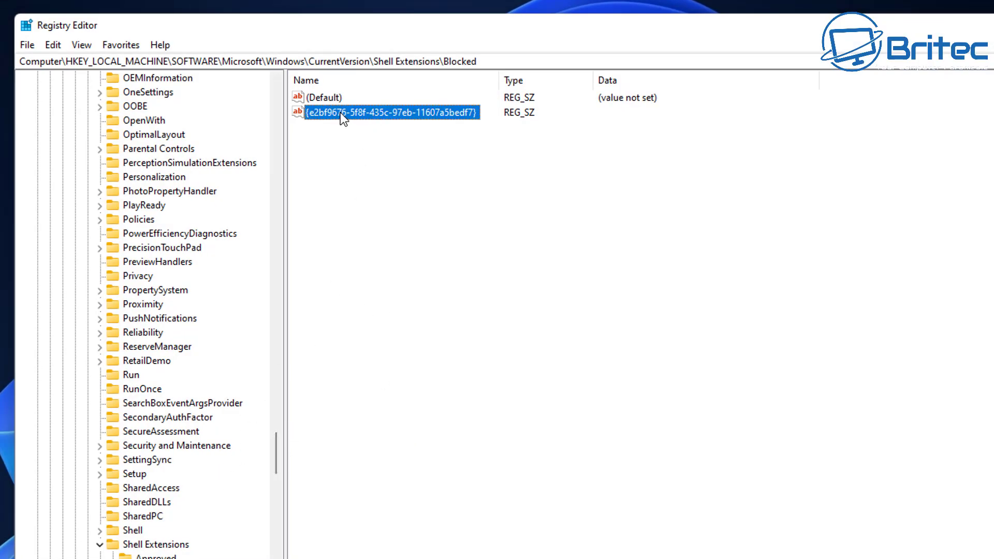
right_click(400, 113)
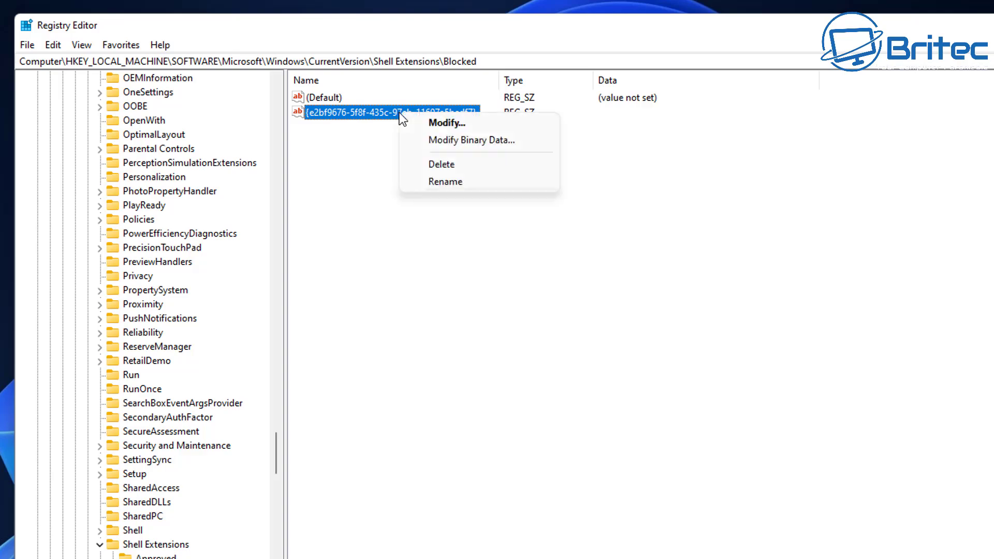
click(442, 164)
click(604, 319)
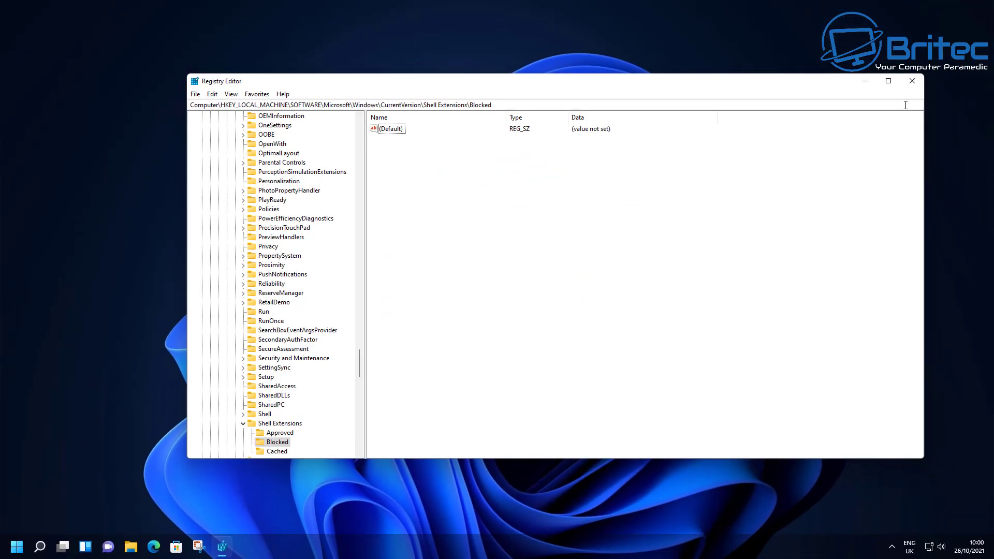
click(914, 83)
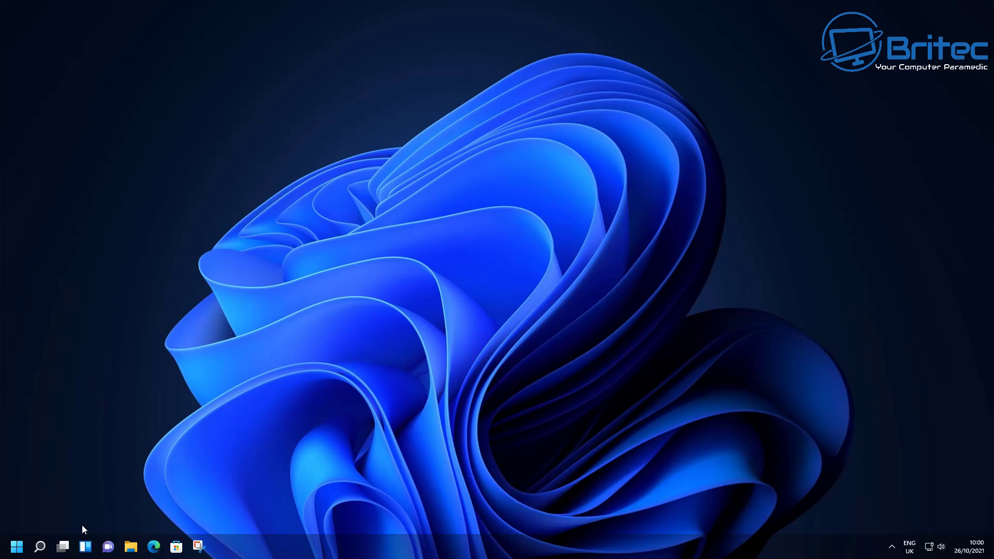
Restart the Windows Explorer process from Task Manager to restore the Windows 11 command bar.
click(40, 547)
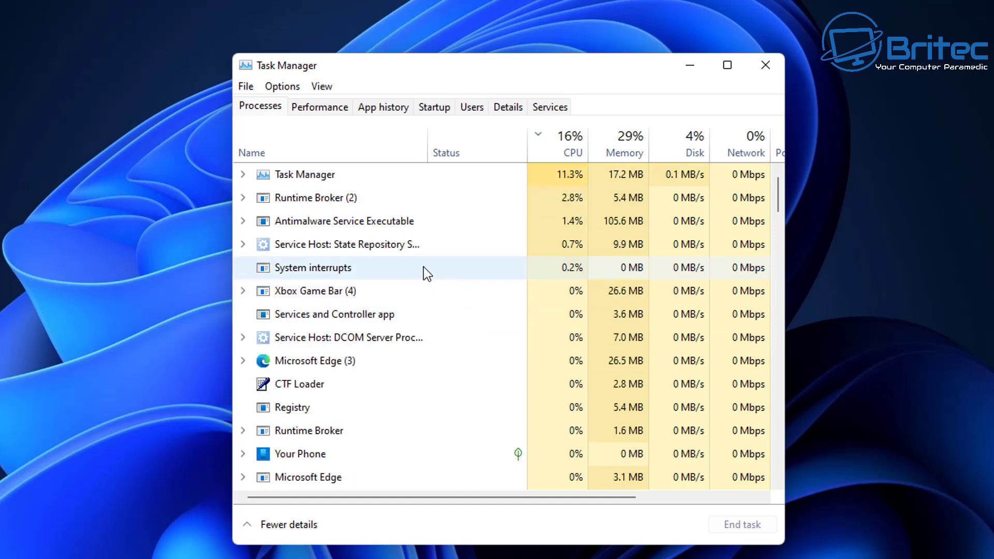
scroll(342, 234, down, 1)
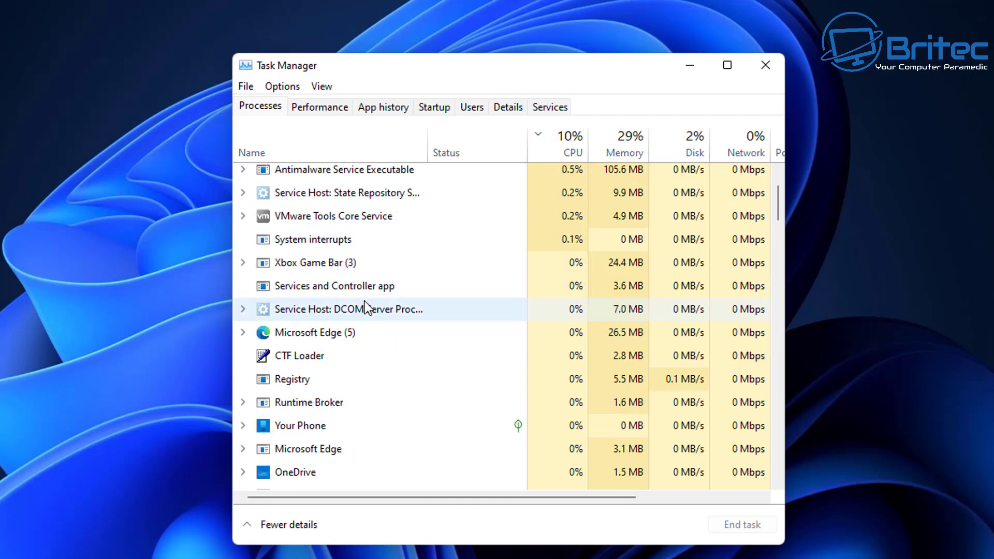
scroll(365, 304, down, 3)
scroll(366, 306, down, 3)
scroll(364, 313, down, 2)
scroll(361, 323, down, 1)
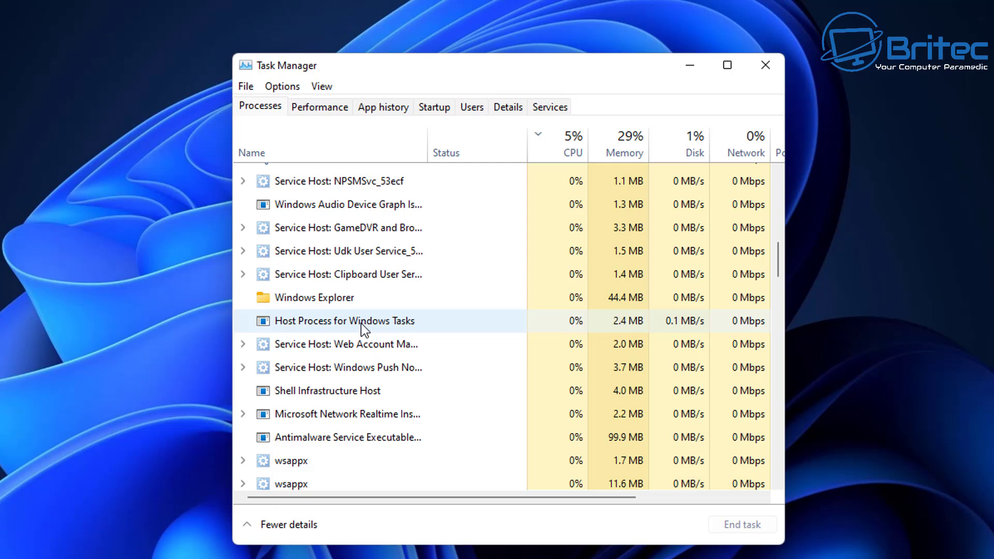
right_click(327, 297)
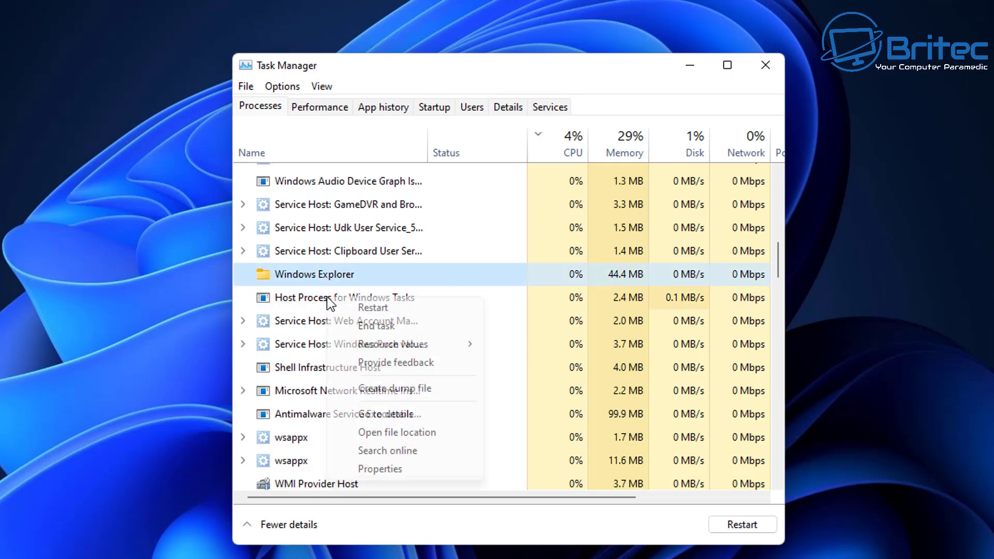
click(373, 308)
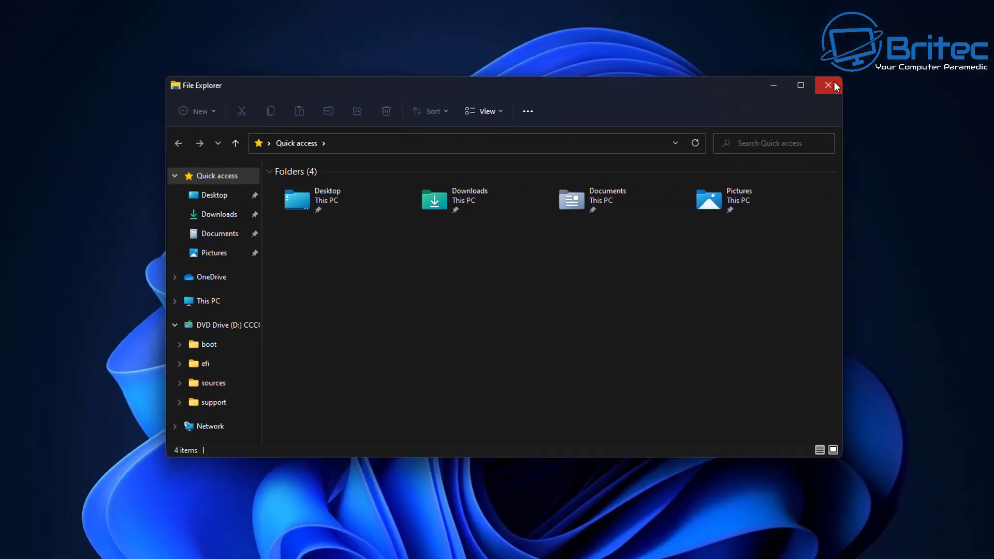
Close the File Explorer window now showing the Windows 11 command bar.
click(945, 38)
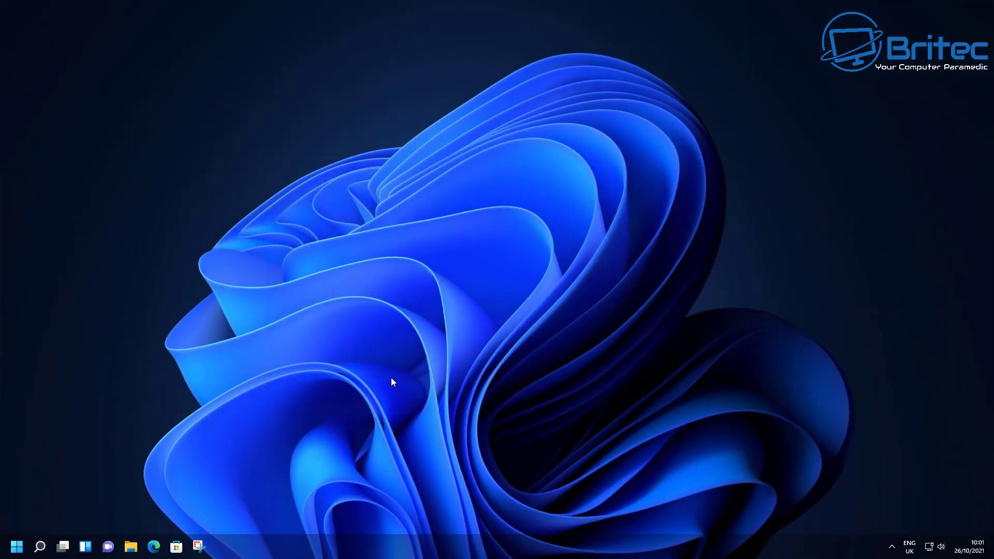